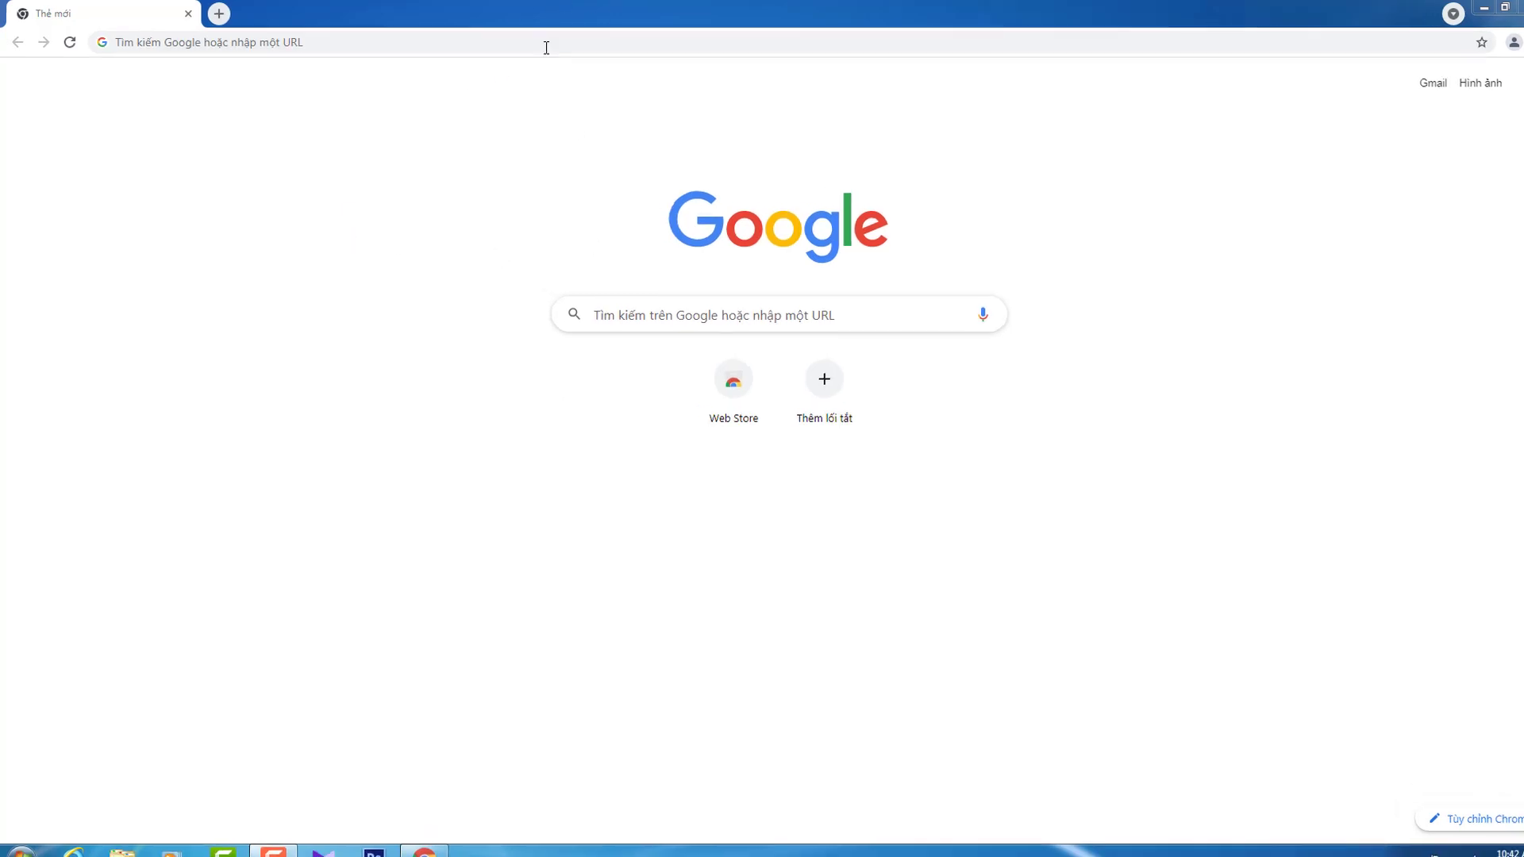
# Step: Load the router admin address 192.168.1.1 in Chrome
pyautogui.click(431, 42)
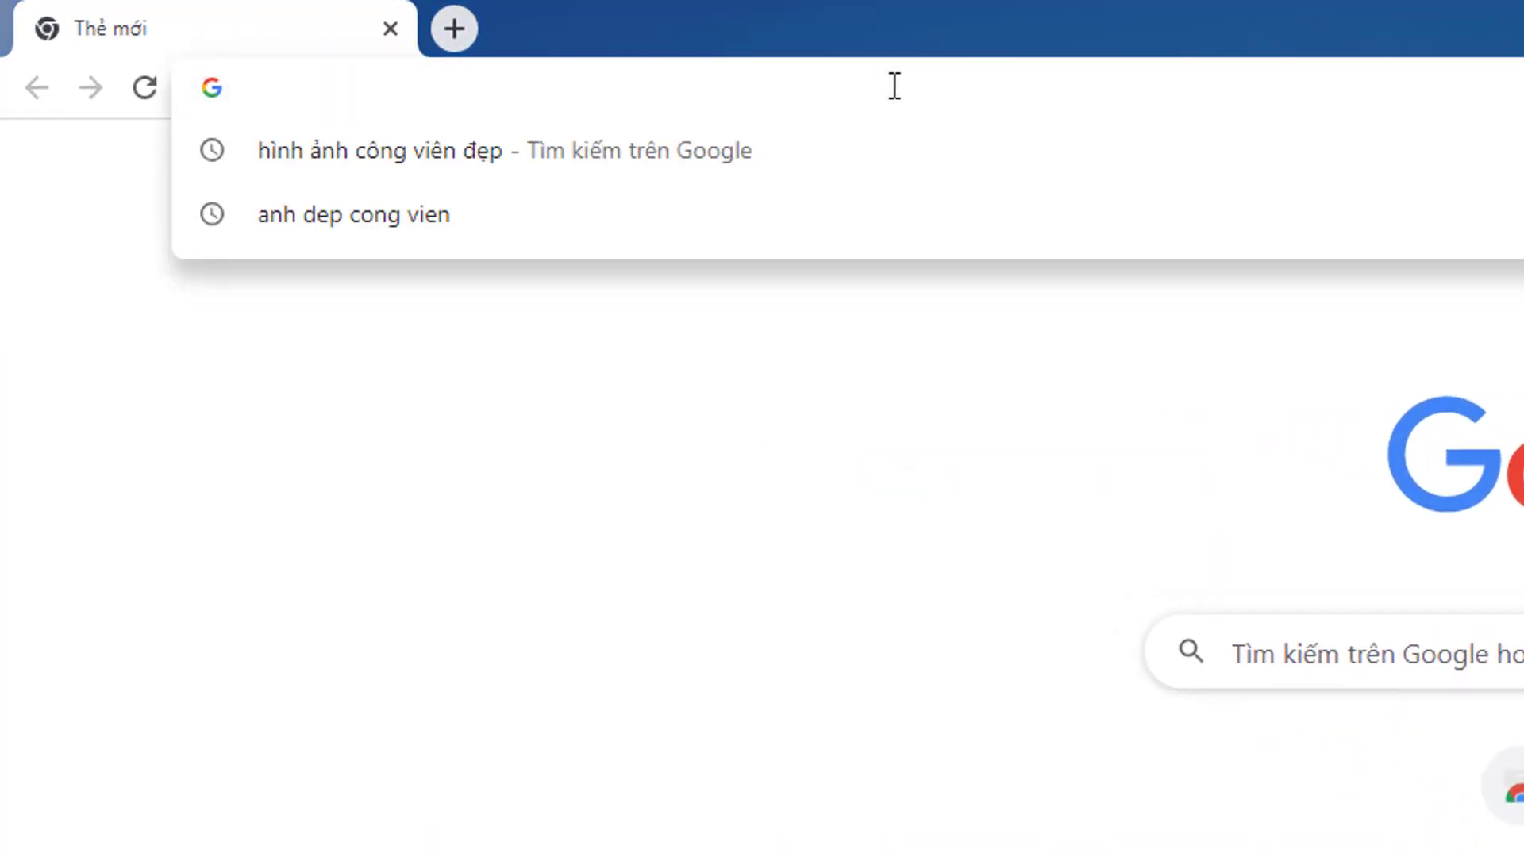
pyautogui.write('192.168')
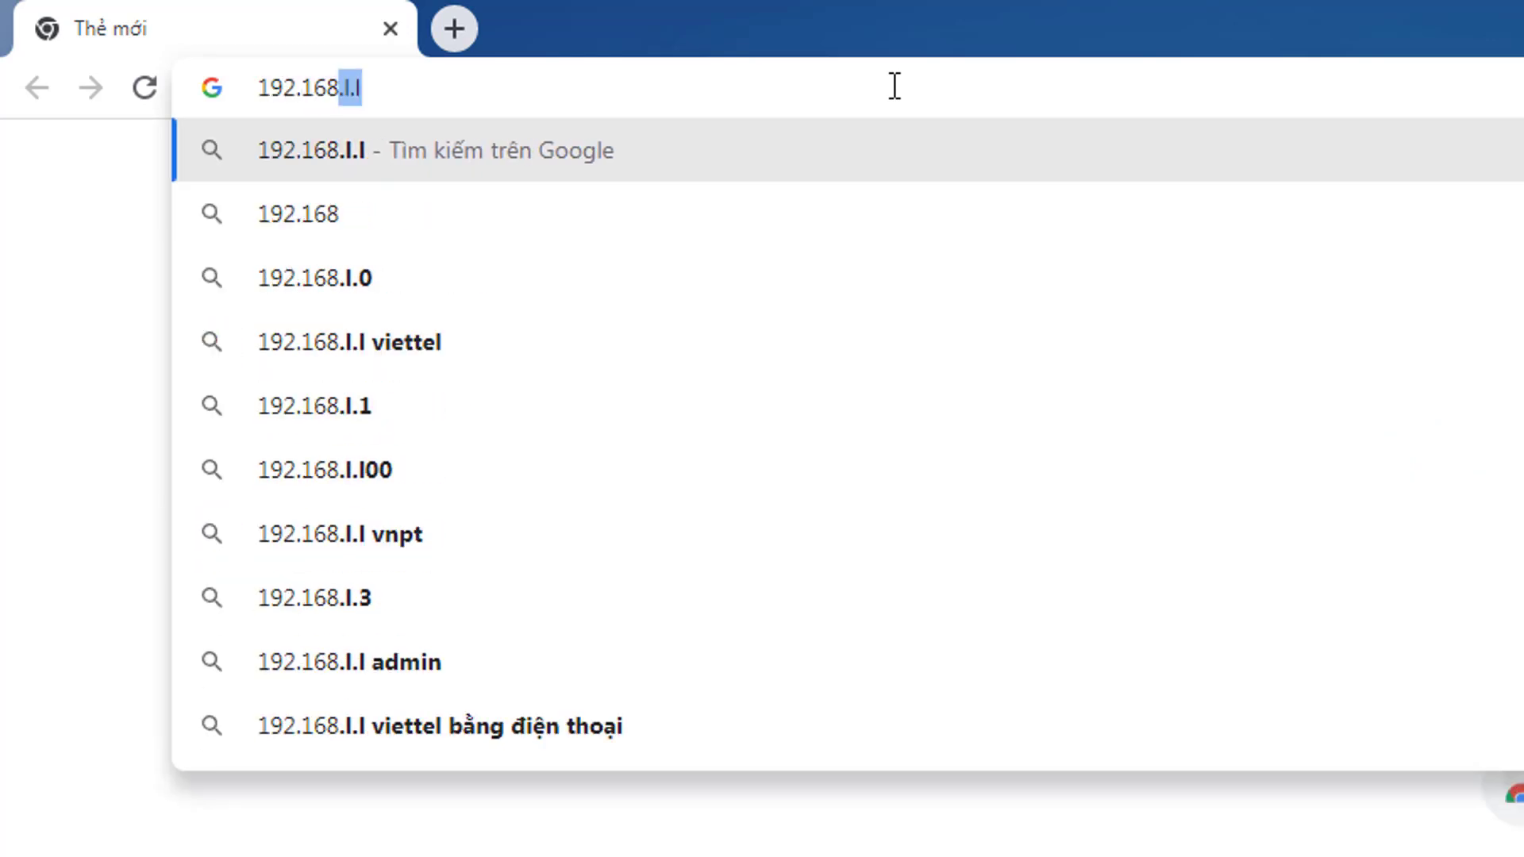
pyautogui.write('.1.1')
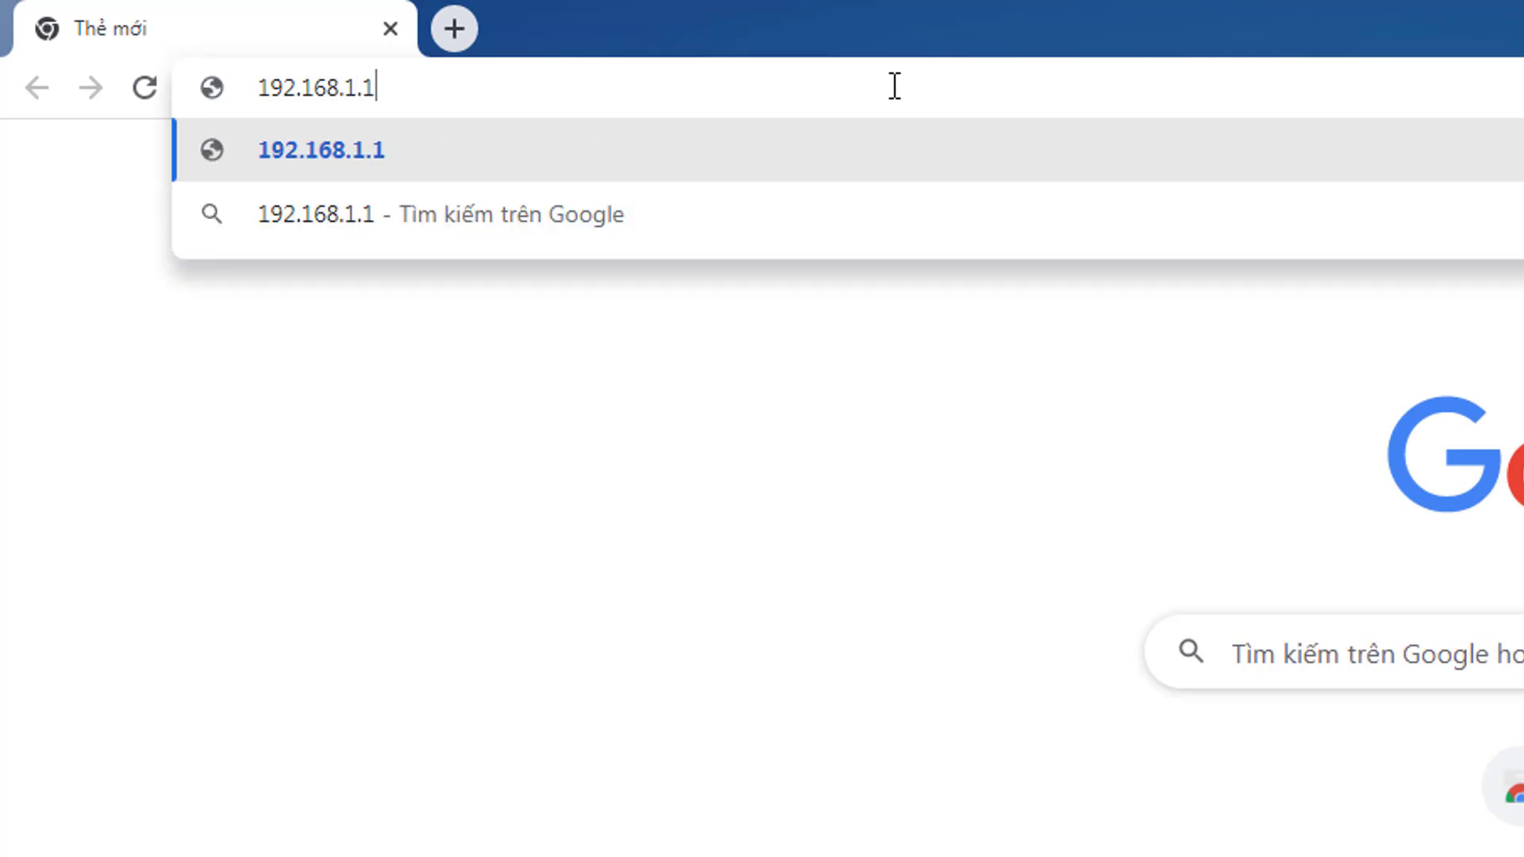
pyautogui.click(430, 149)
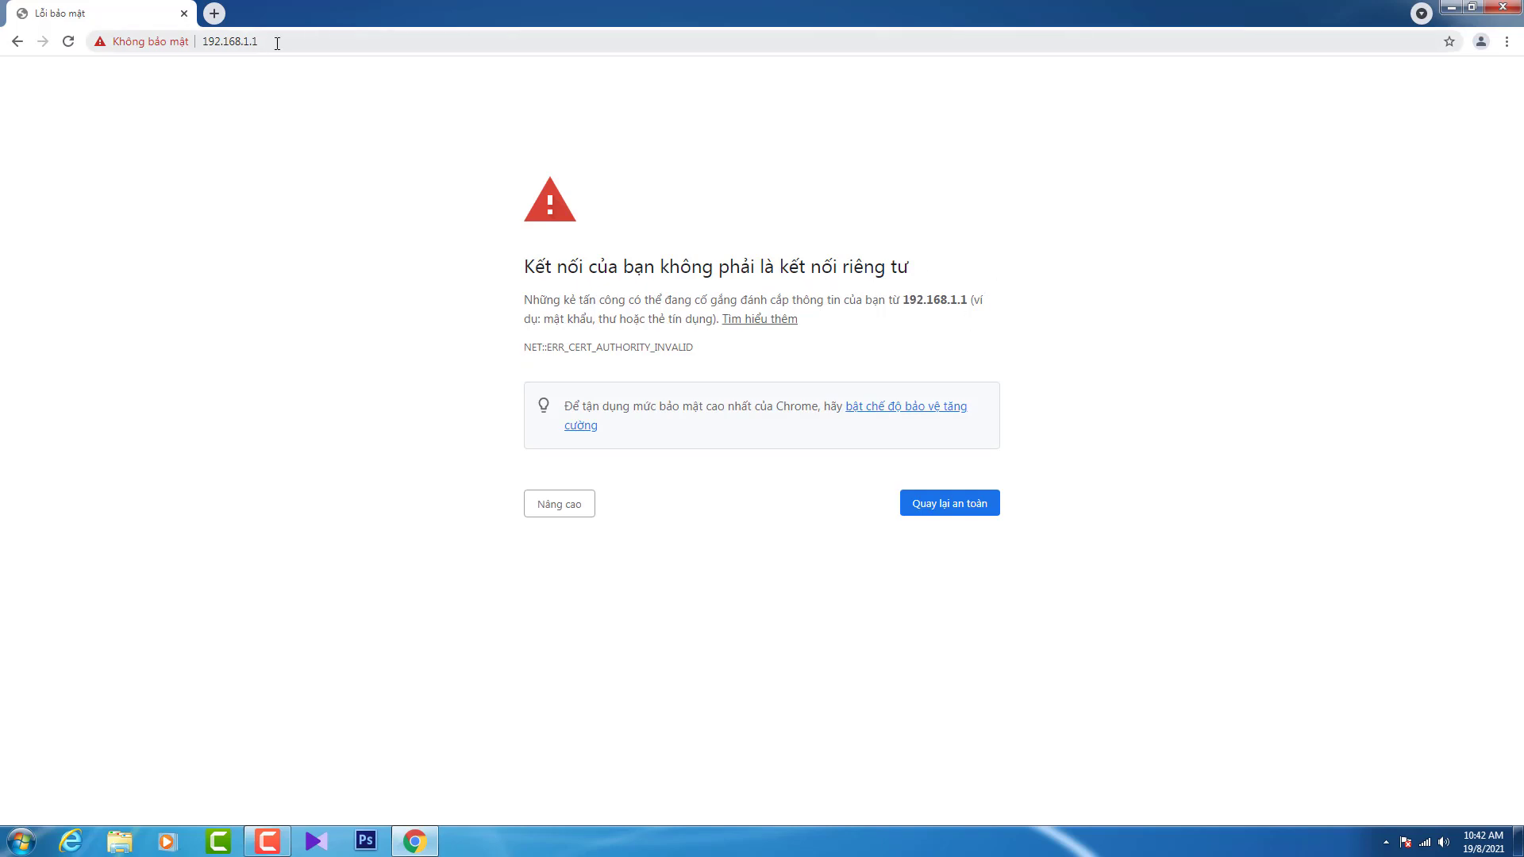
# Step: Expand 'Nâng cao' and proceed to 192.168.1.1 despite the certificate warning
pyautogui.moveTo(277, 43); pyautogui.dragTo(198, 44)
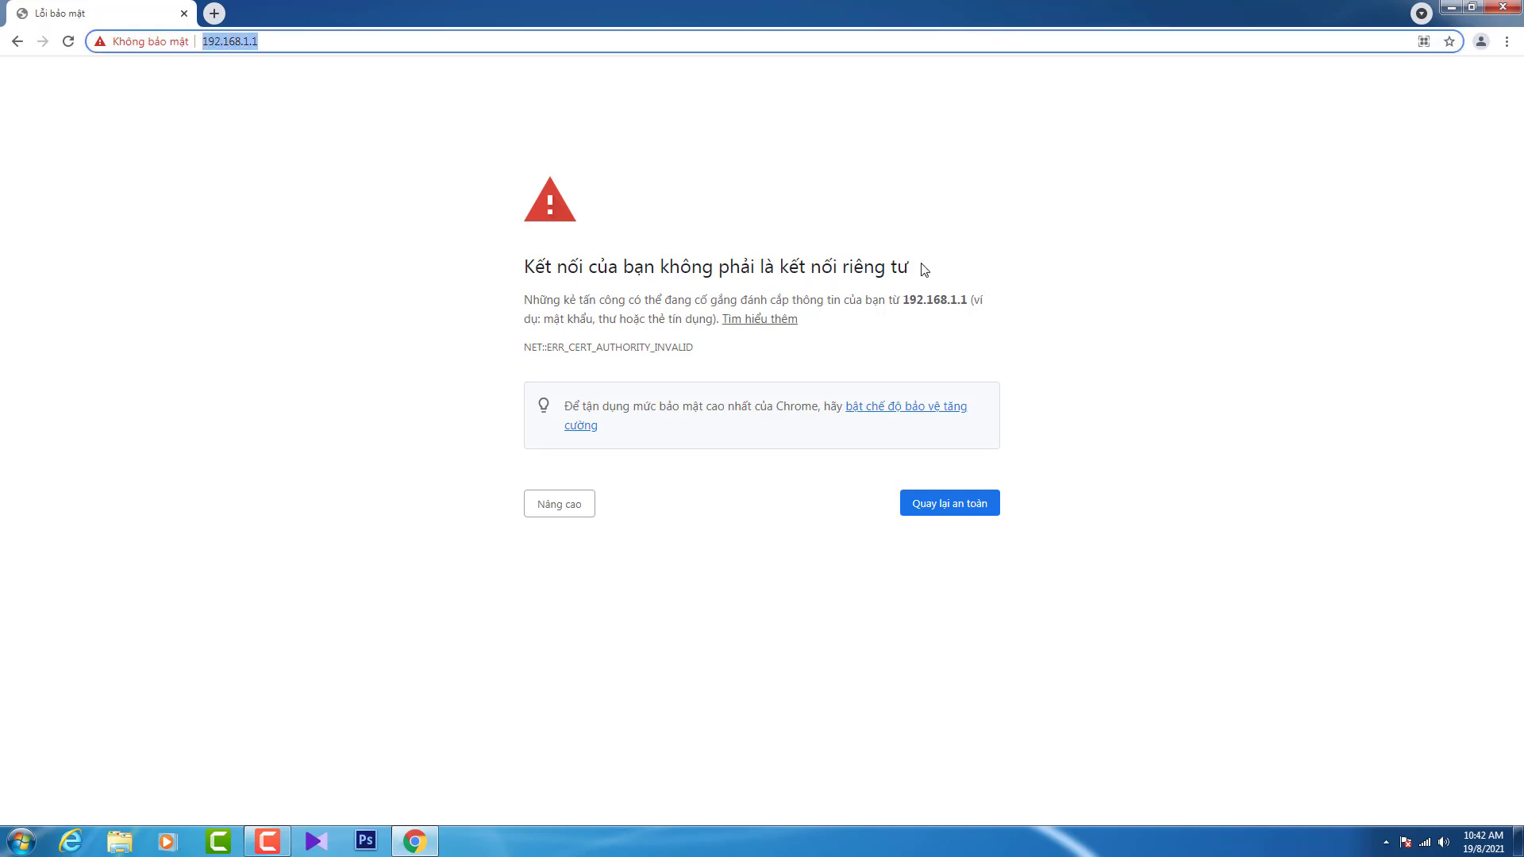
pyautogui.moveTo(968, 300); pyautogui.dragTo(903, 300)
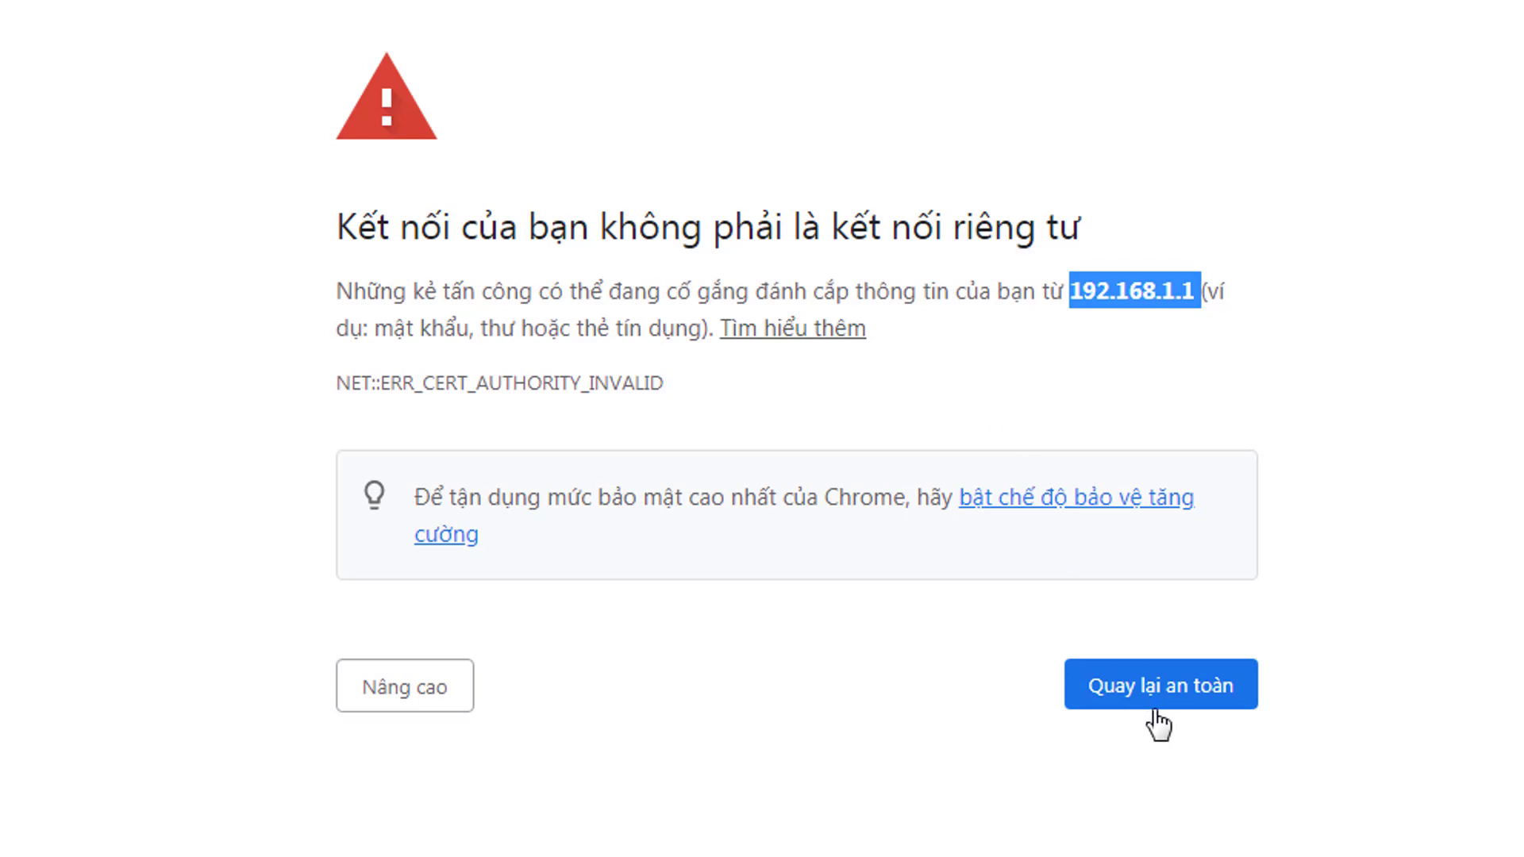
pyautogui.click(402, 690)
pyautogui.scroll(-2, 402, 651)
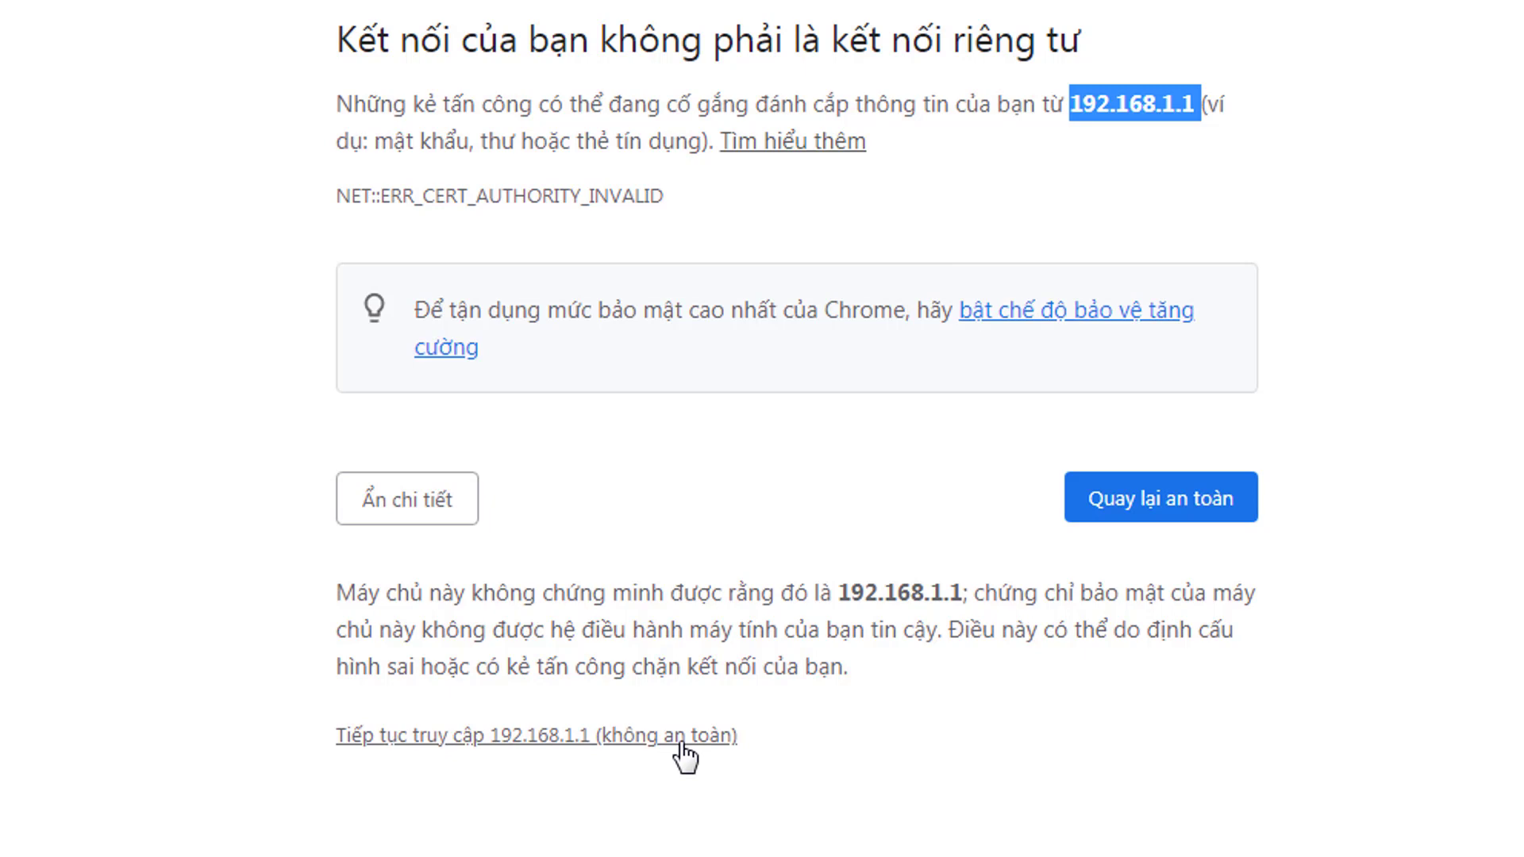
pyautogui.click(501, 740)
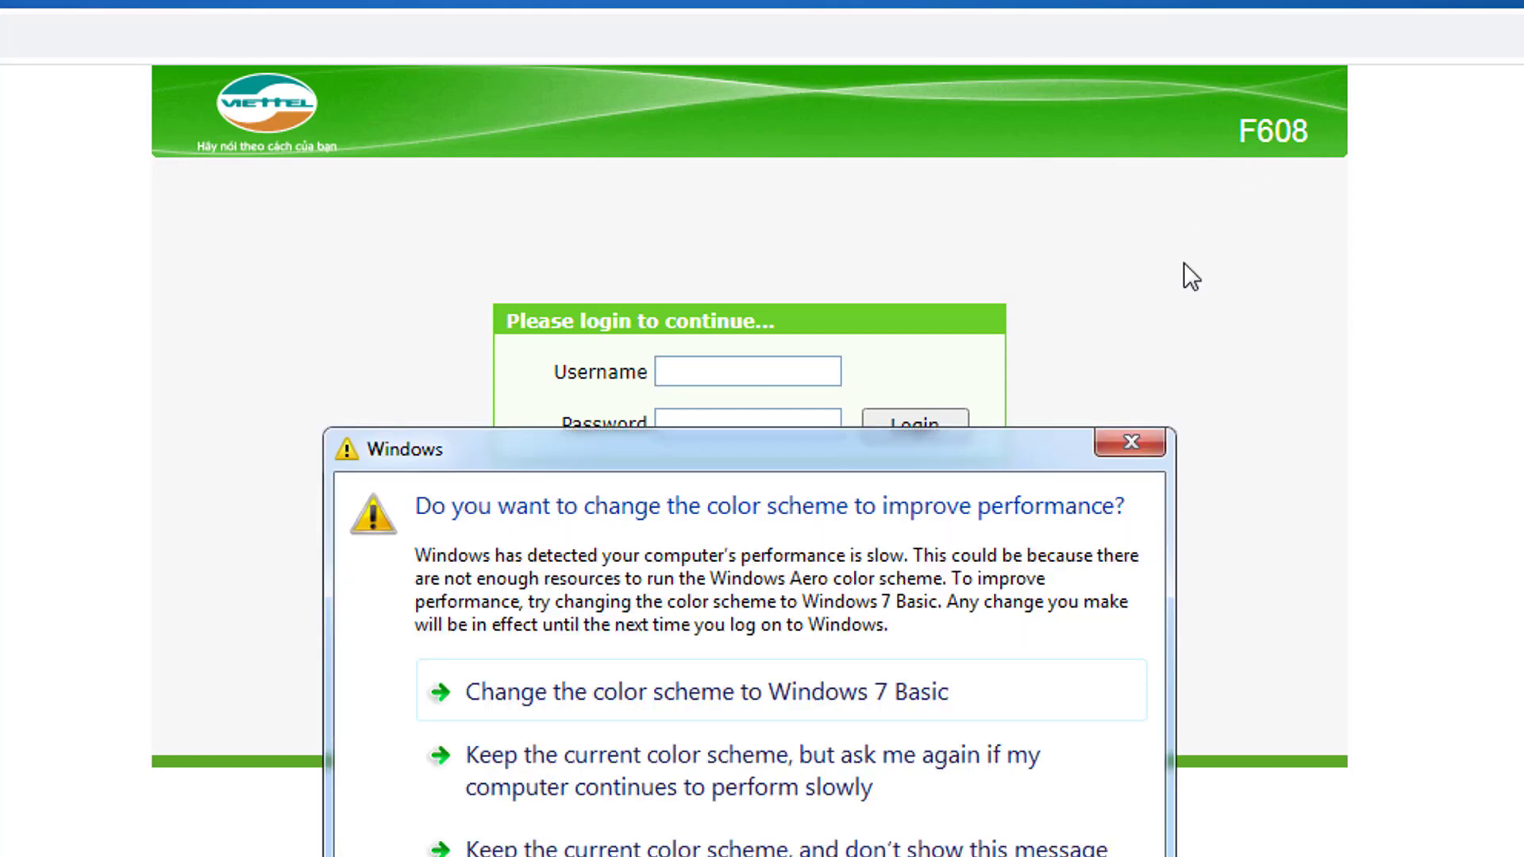
# Step: Enter 'admin' as the username and the router password, correcting a mistyped password
pyautogui.click(1136, 441)
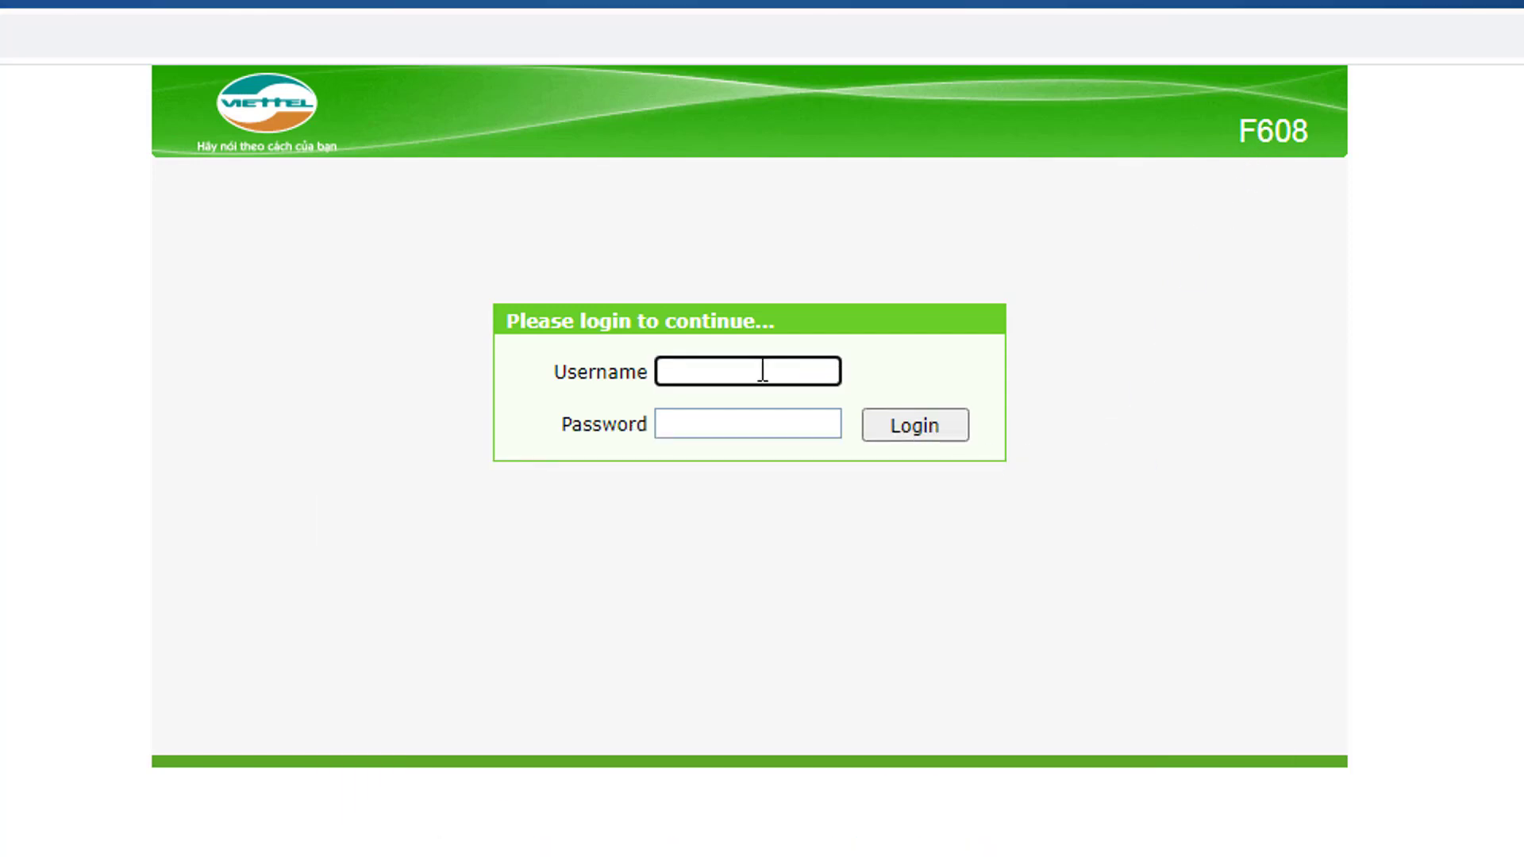
pyautogui.write('admin')
pyautogui.click(708, 426)
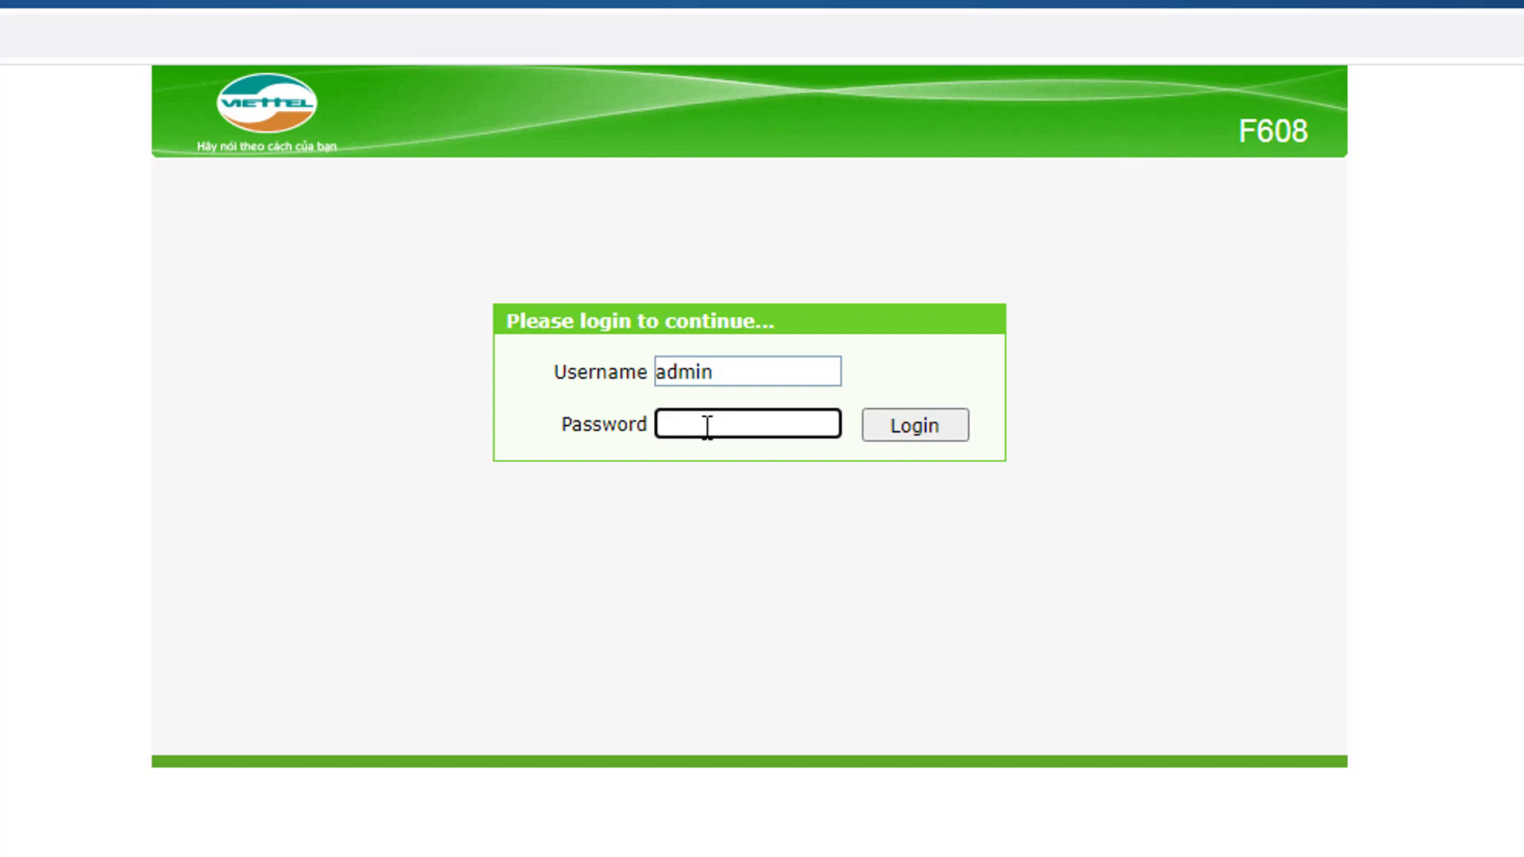
pyautogui.write('•••••••')
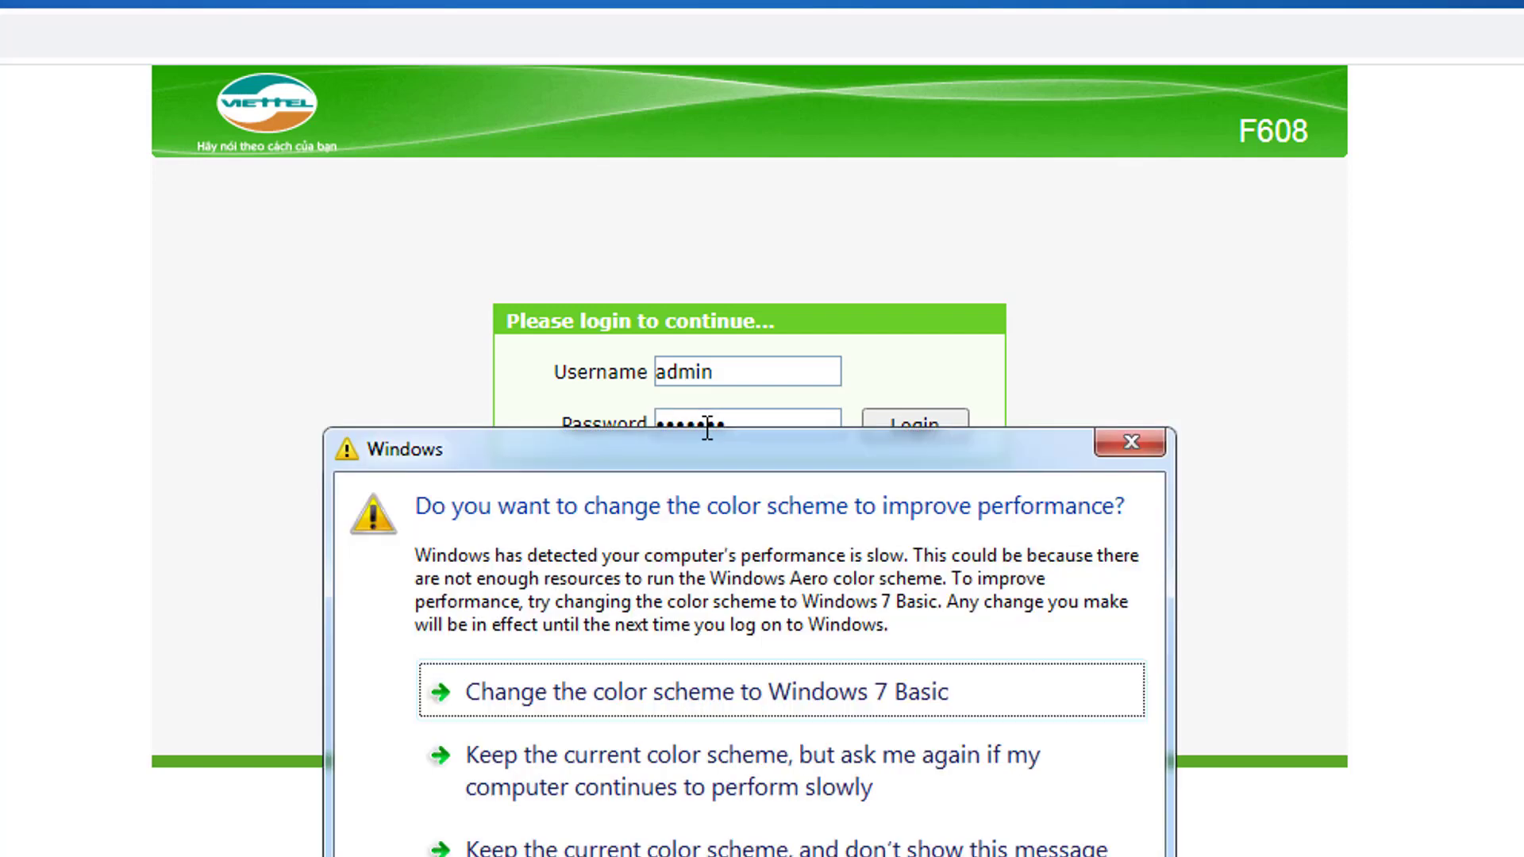
pyautogui.click(1136, 443)
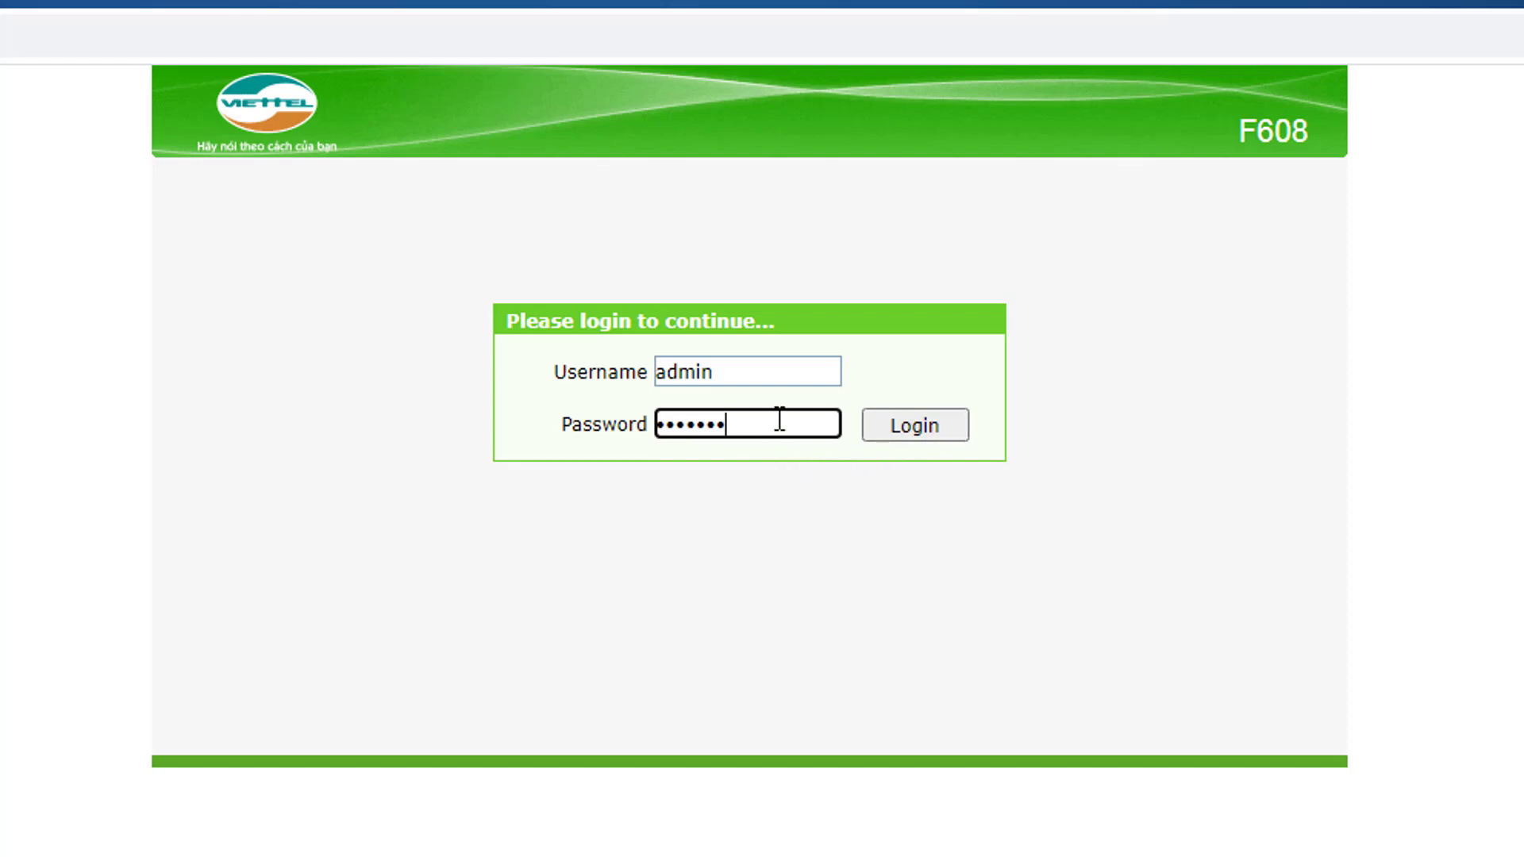
pyautogui.press('BackSpace')
pyautogui.press('BackSpace')
pyautogui.press('BackSpace')
pyautogui.press('BackSpace')
pyautogui.press('BackSpace')
pyautogui.press('BackSpace')
pyautogui.press('BackSpace')
pyautogui.write('*********')
# Step: Log in, then scroll the easy setup page down to Wireless Setting and back to the top
pyautogui.click(941, 430)
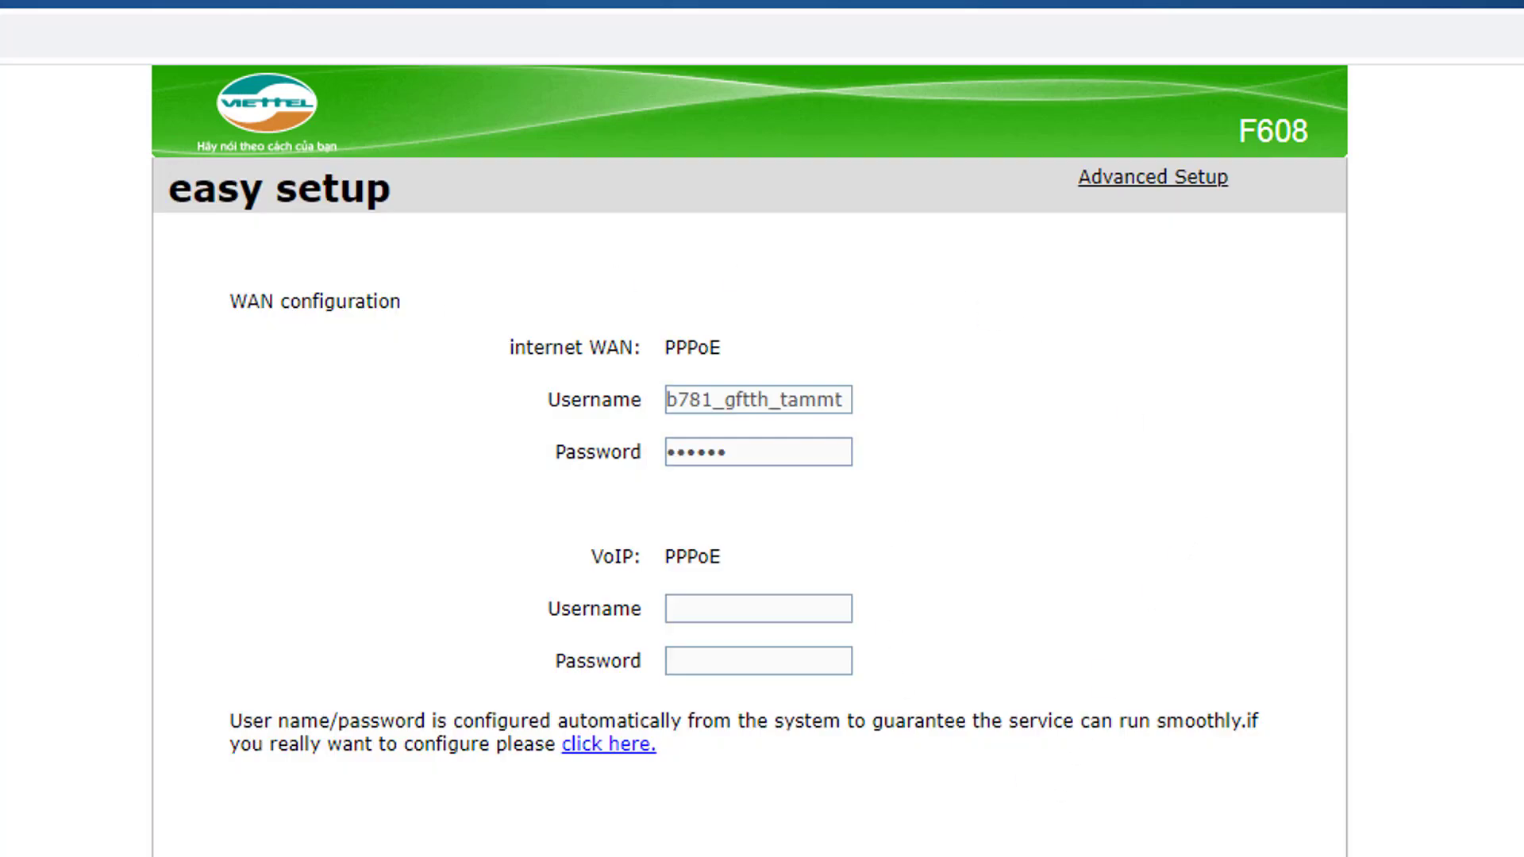
pyautogui.scroll(-8, 1105, 489)
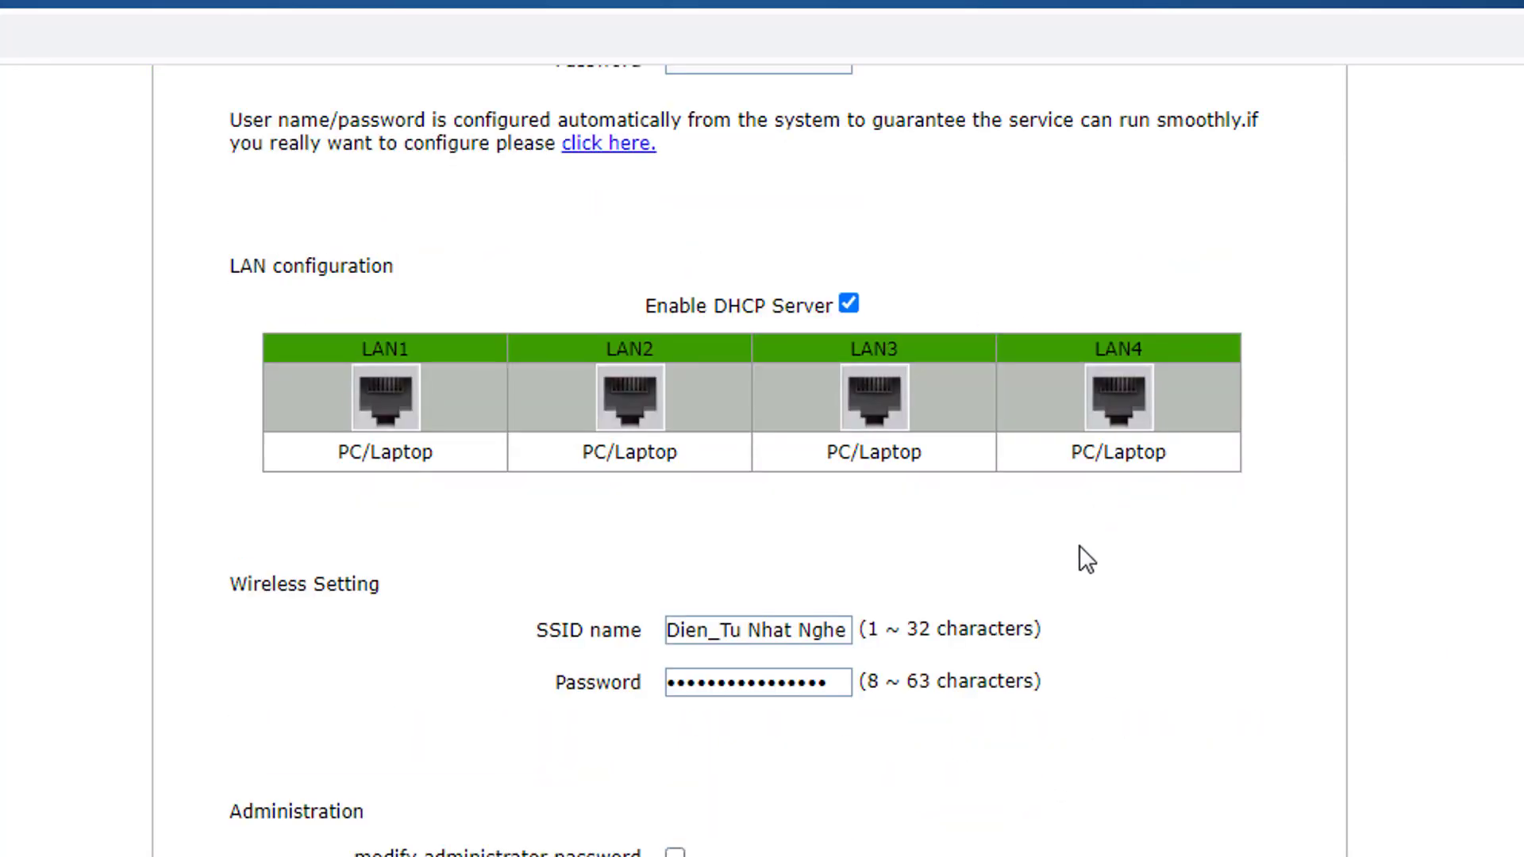
pyautogui.scroll(8, 989, 540)
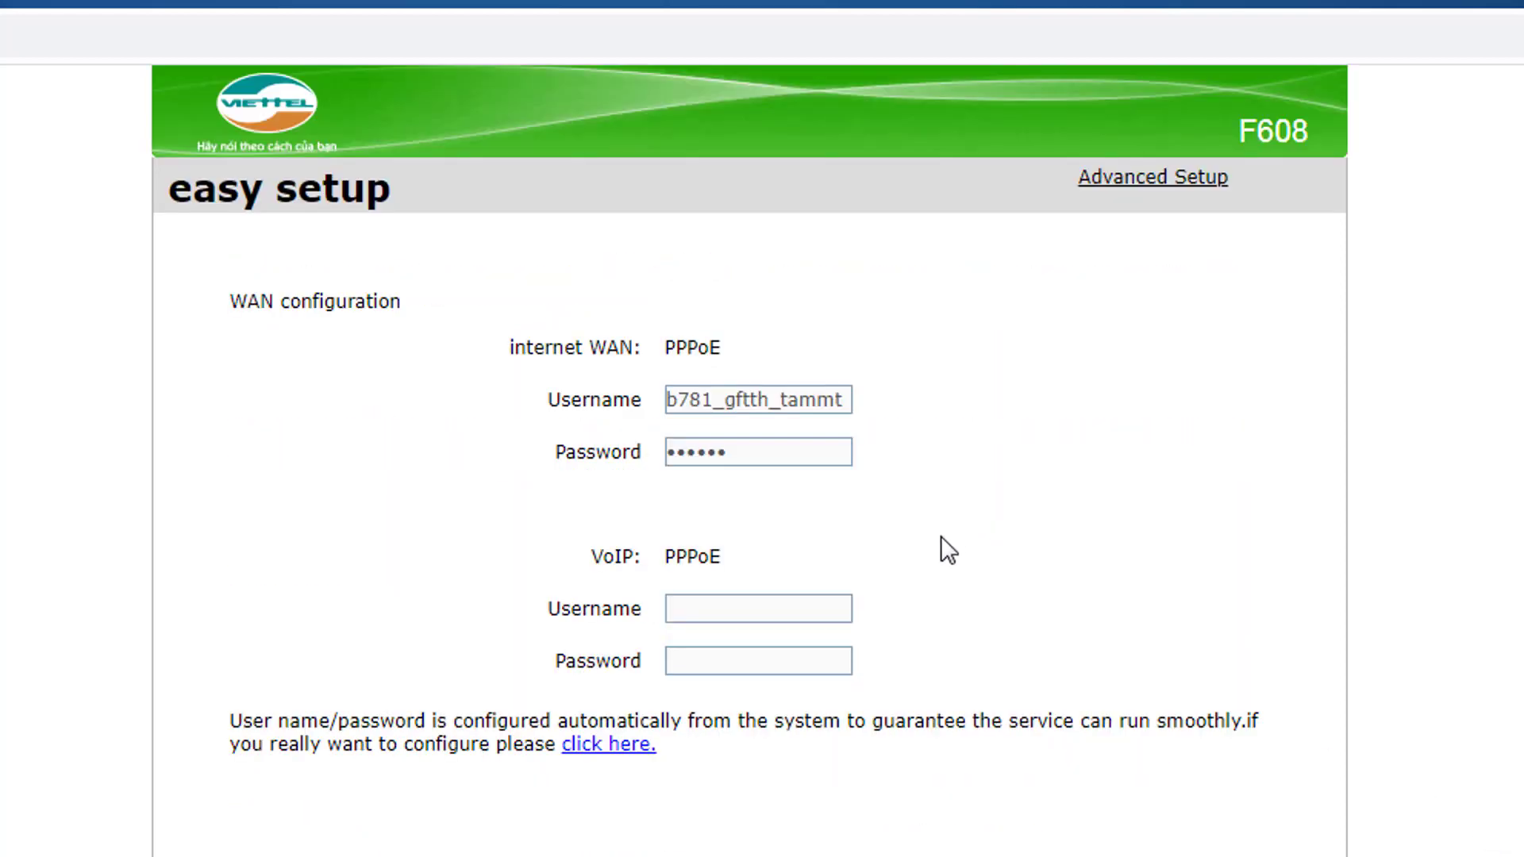
pyautogui.scroll(-8, 956, 616)
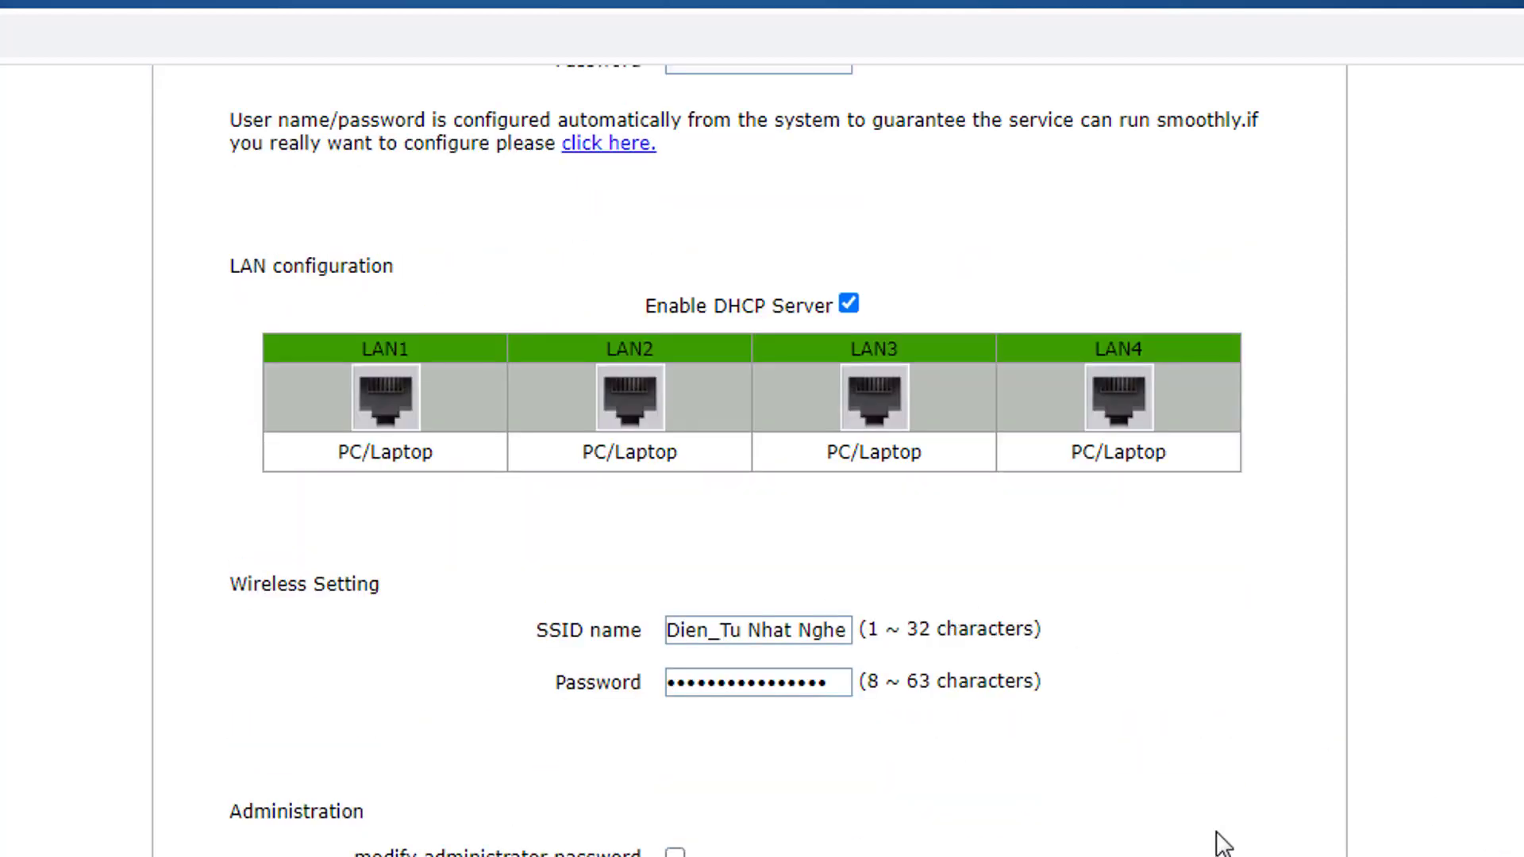
pyautogui.scroll(8, 1218, 841)
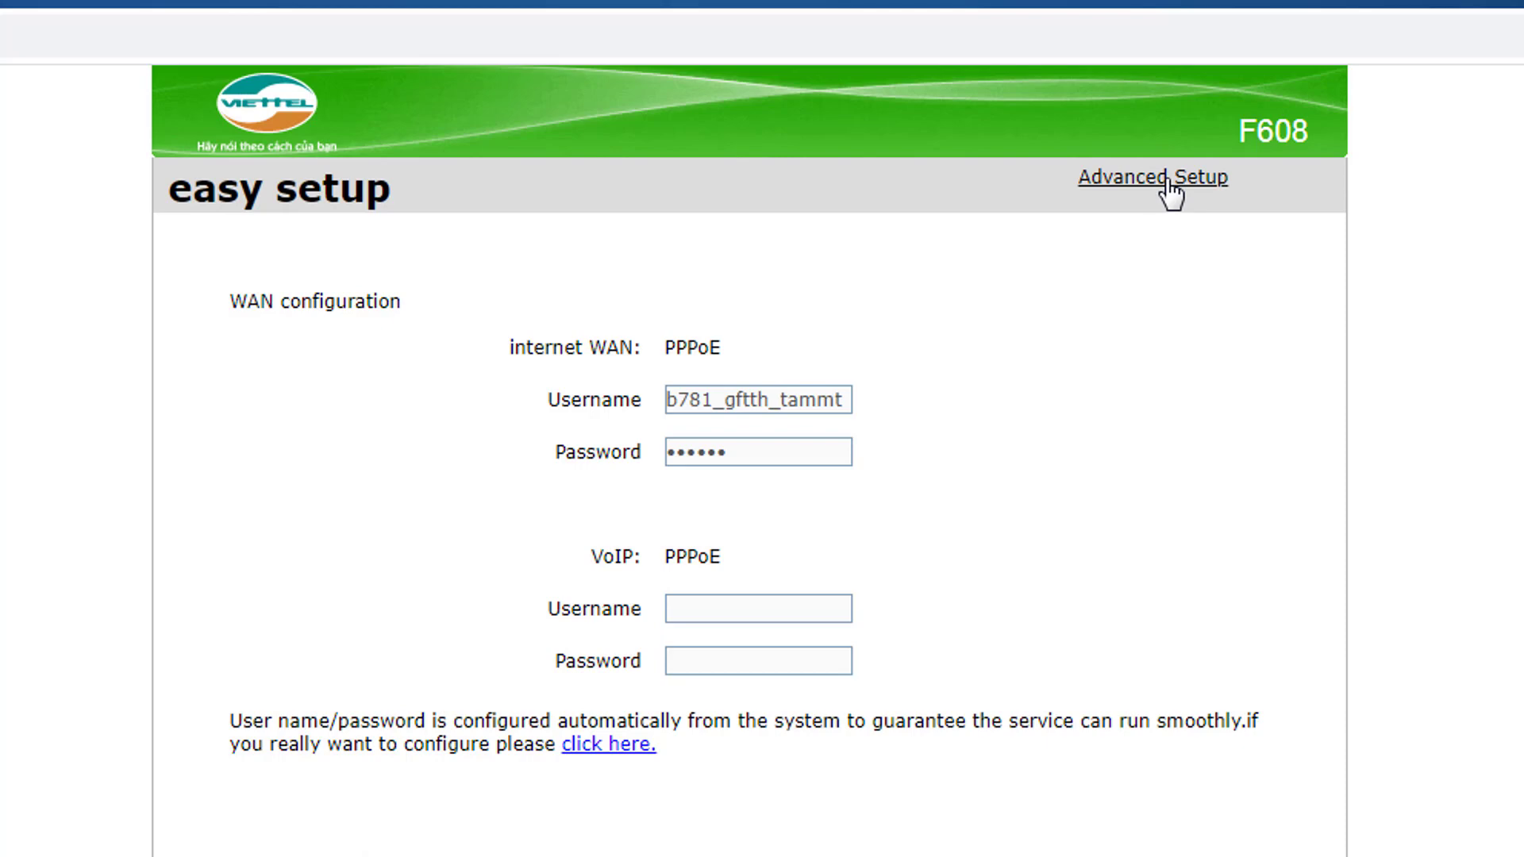
# Step: Go to Advanced, then Network > WLAN to show the WLAN Basic page
pyautogui.click(1169, 188)
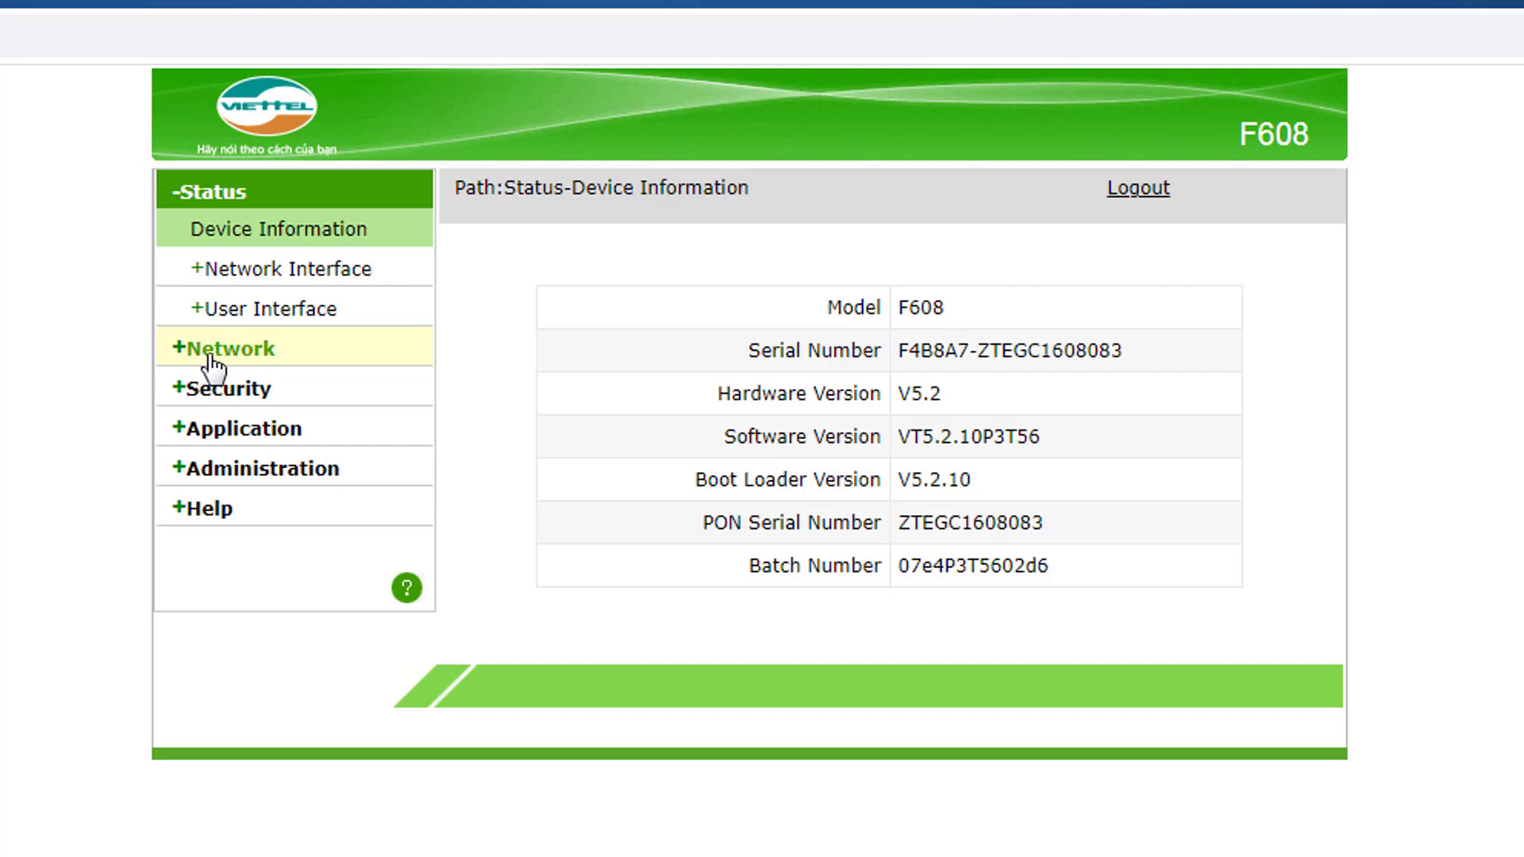
pyautogui.click(265, 362)
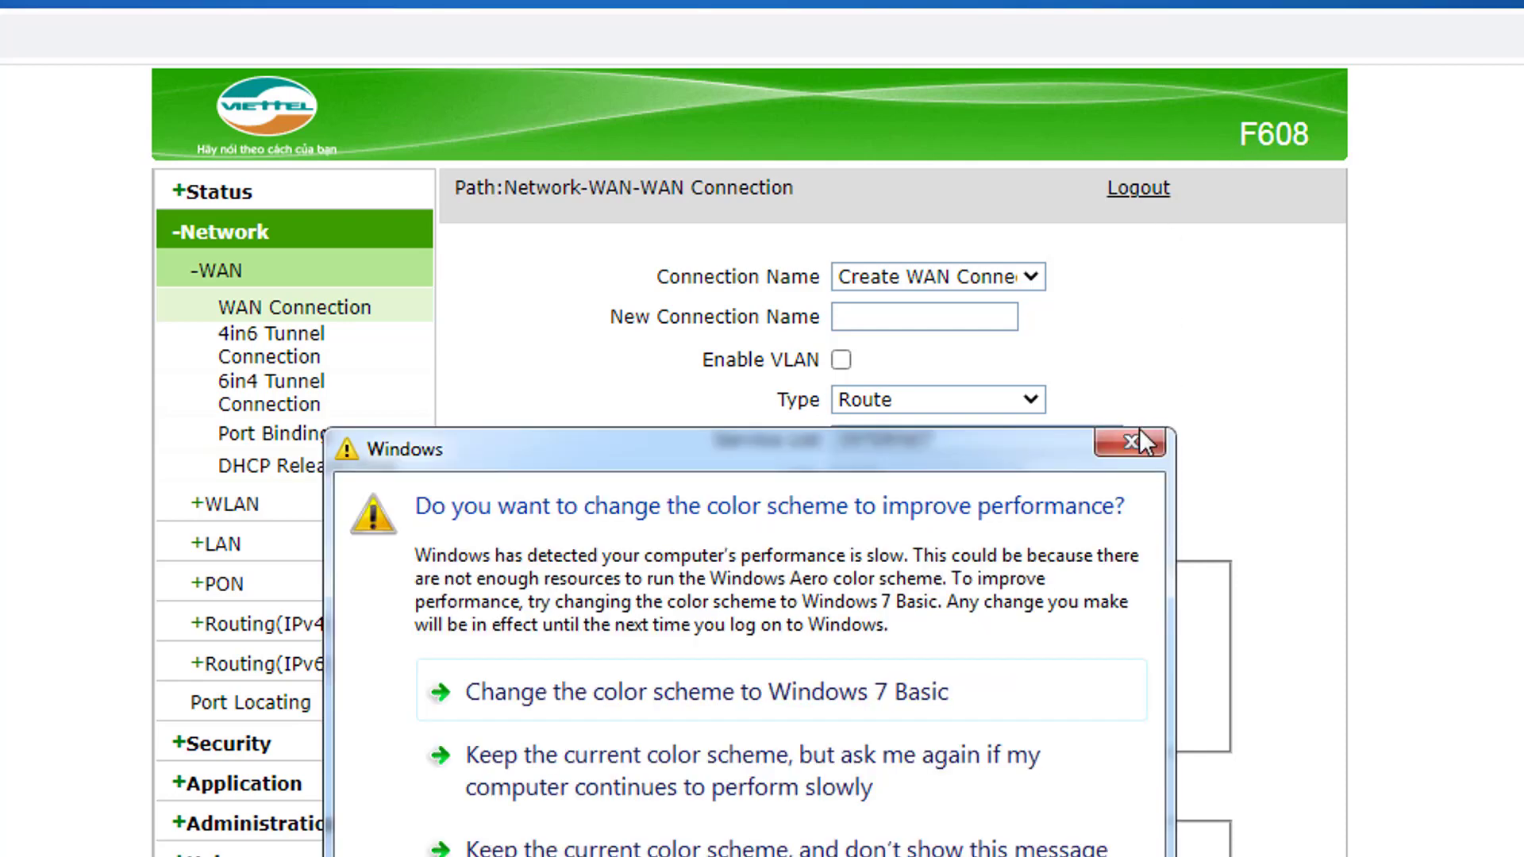
pyautogui.click(1131, 442)
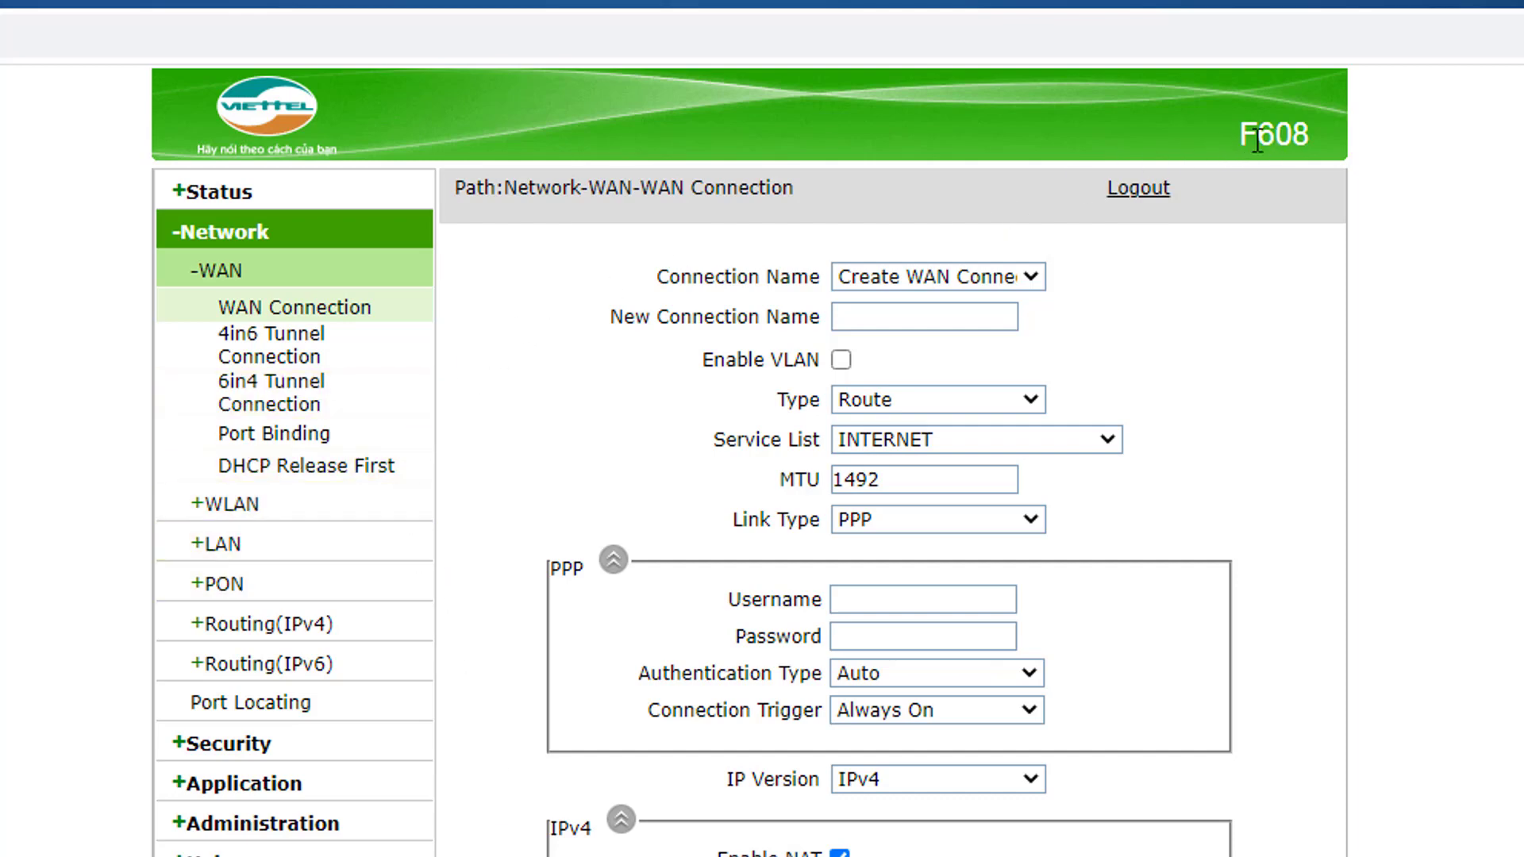
pyautogui.click(203, 512)
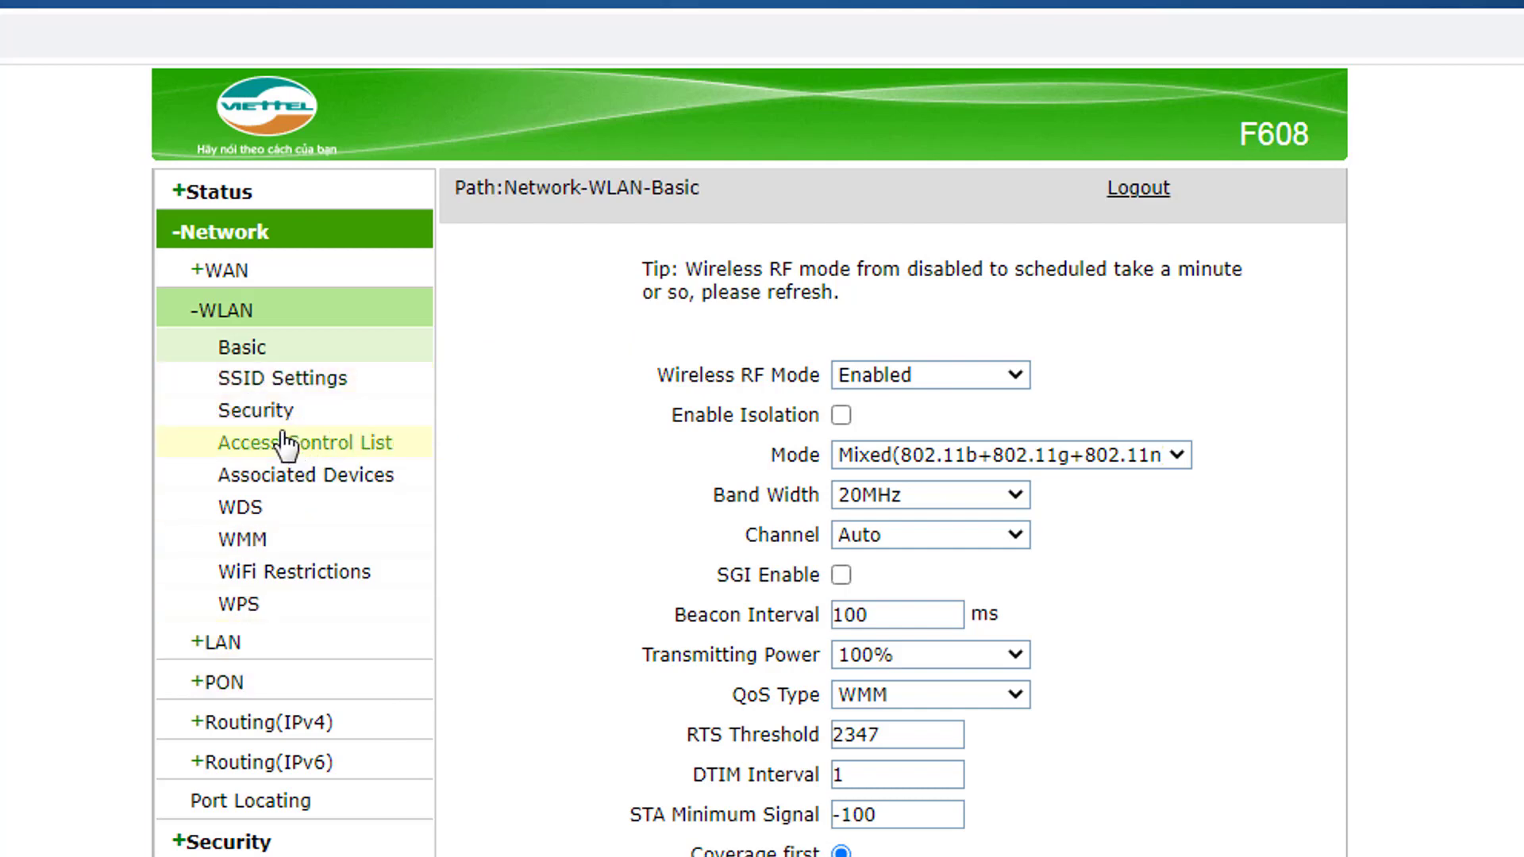
# Step: Open SSID Settings under WLAN
pyautogui.click(350, 381)
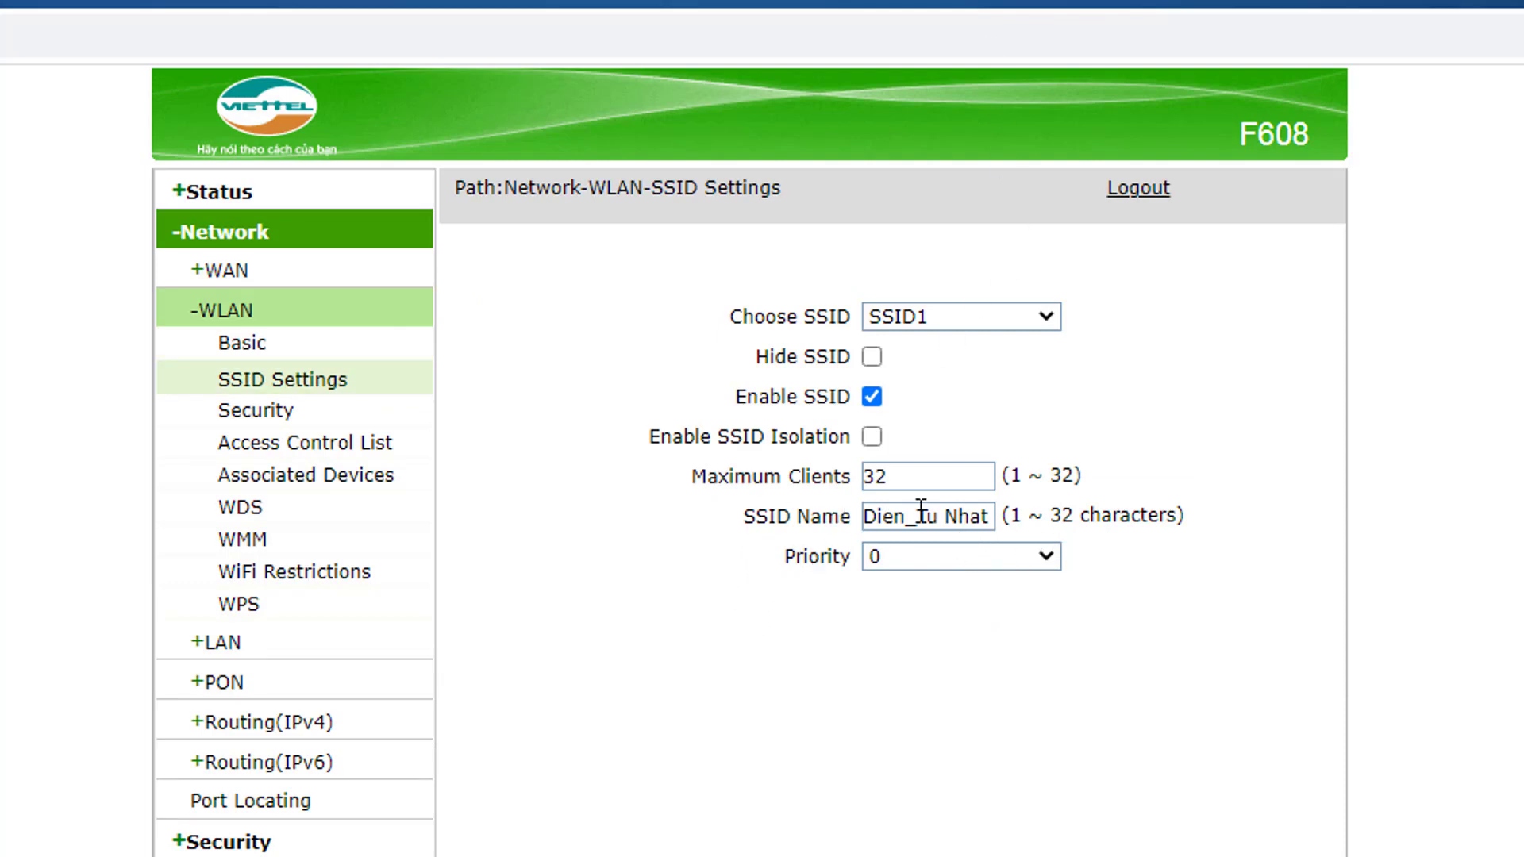
# Step: Edit the SSID1 name to 'Dien_Tu Nhat Nghe', appending 'Nghe' and underscoring 'Dien_Tu'
pyautogui.click(959, 514)
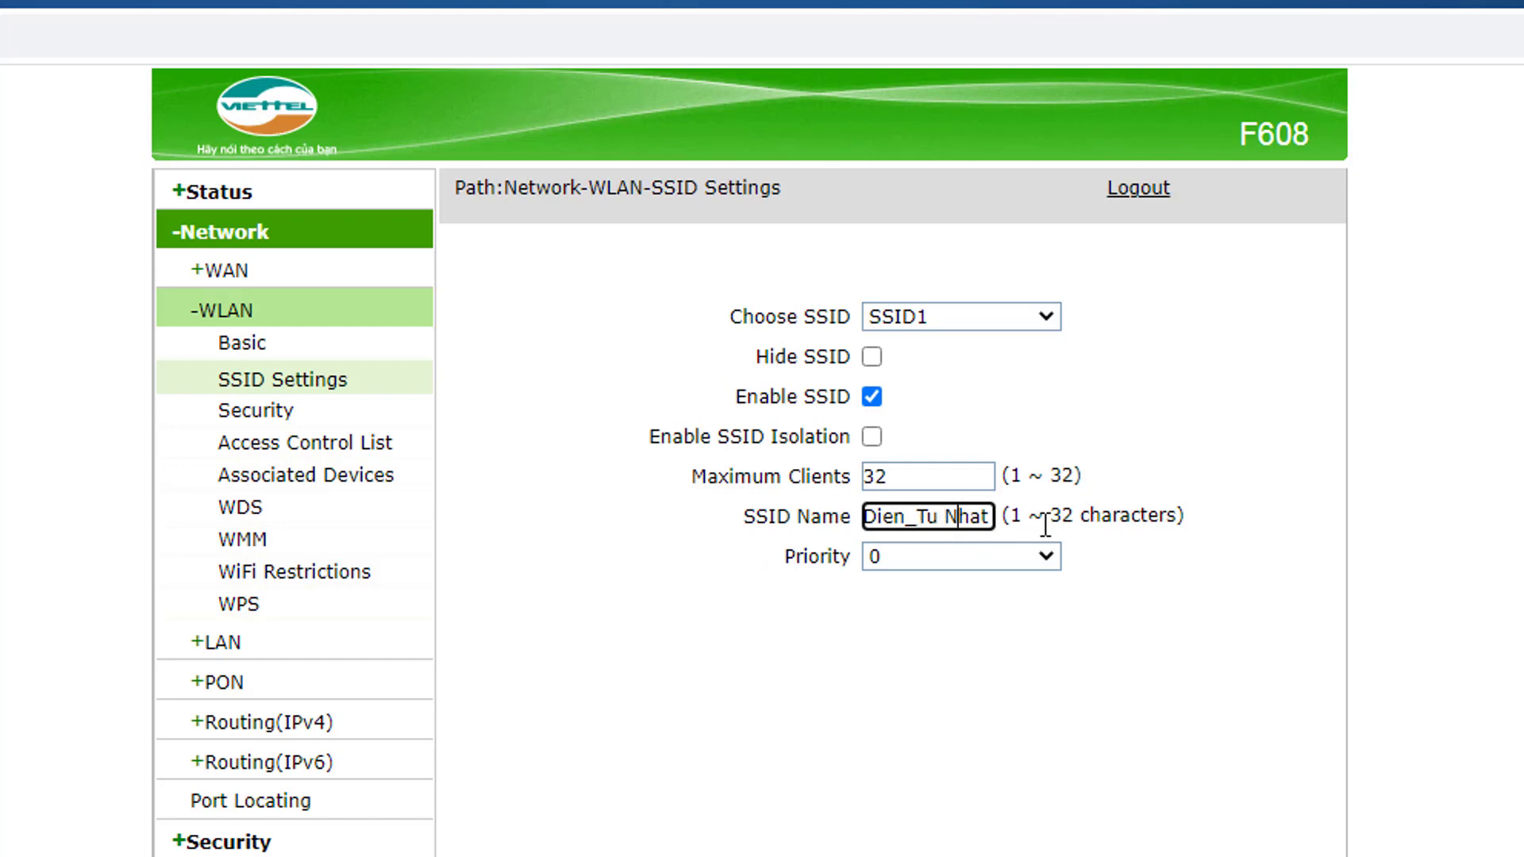
pyautogui.press('End')
pyautogui.write('Nghe')
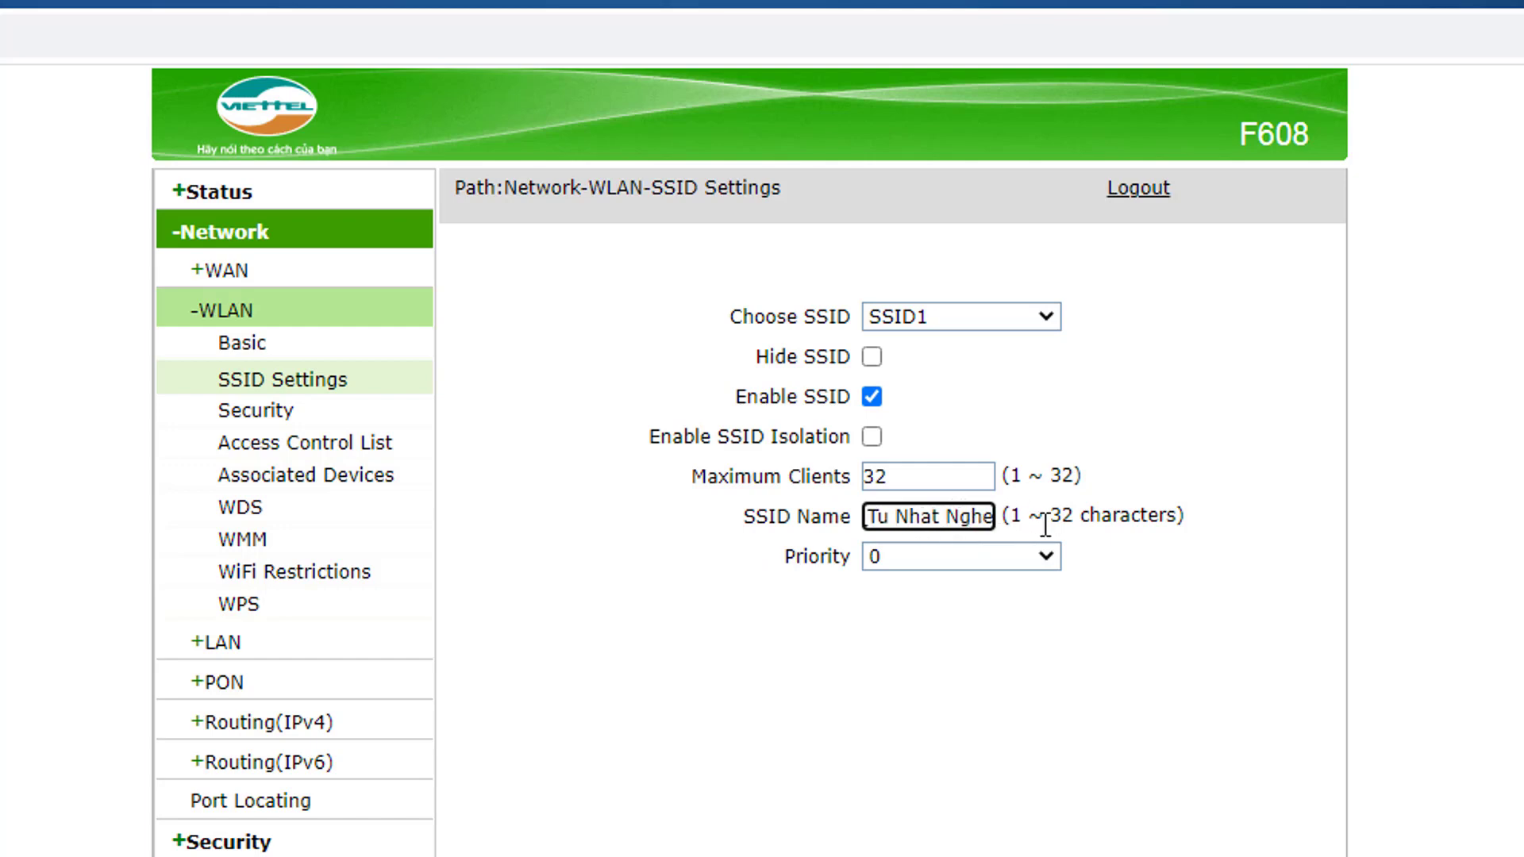
pyautogui.hotkey('ctrl', 'Left')
pyautogui.hotkey('ctrl', 'Left')
pyautogui.hotkey('ctrl', 'Left')
pyautogui.press('BackSpace')
pyautogui.write('_')
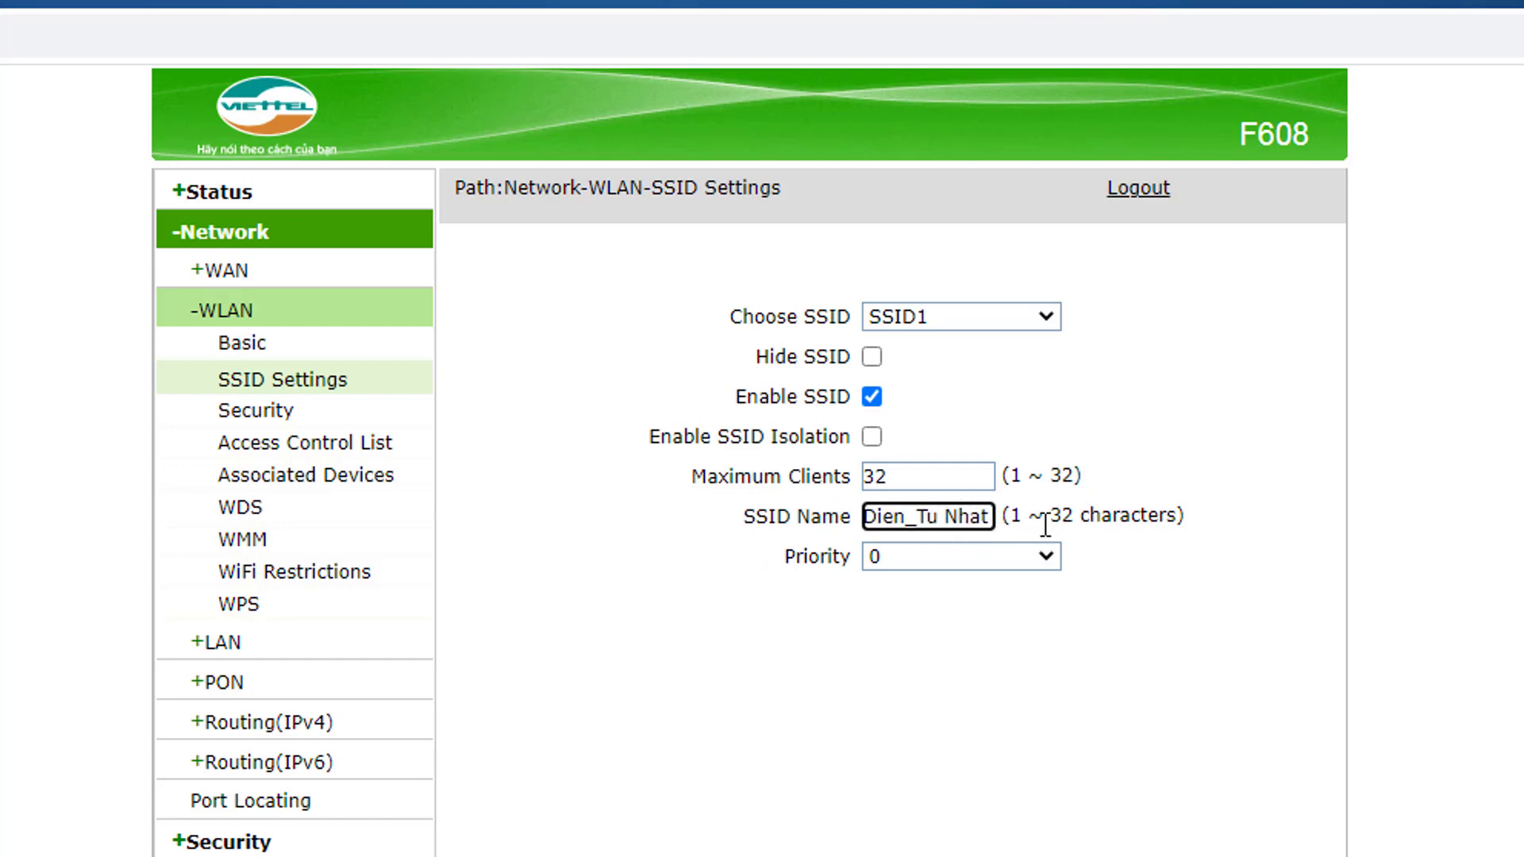
pyautogui.hotkey('ctrl', 'Right')
pyautogui.hotkey('ctrl', 'Right')
pyautogui.hotkey('ctrl', 'Right')
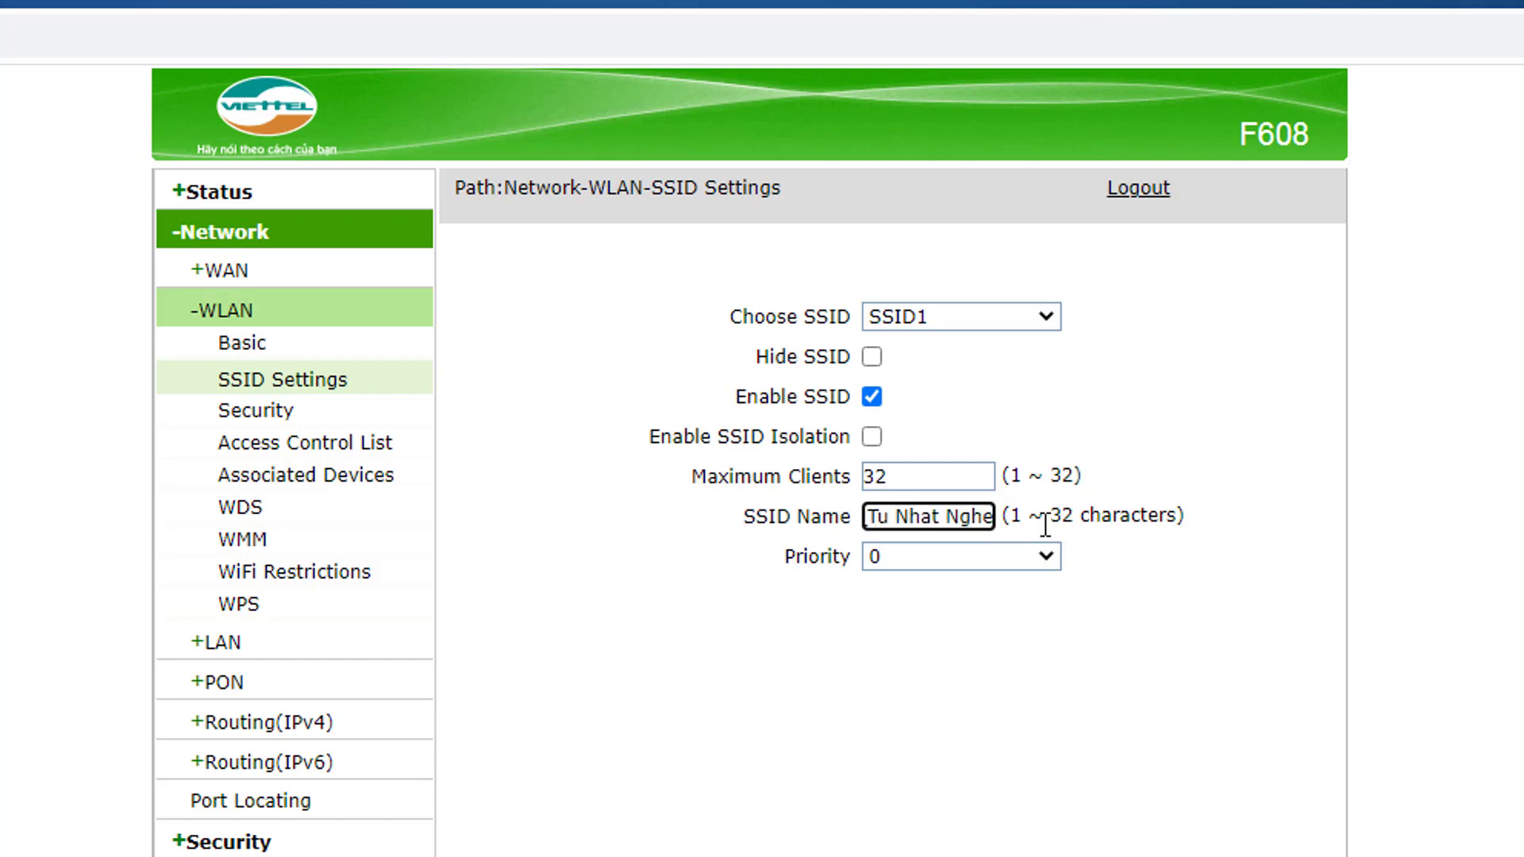
pyautogui.hotkey('ctrl', 'Left')
pyautogui.hotkey('ctrl', 'Left')
pyautogui.hotkey('ctrl', 'Left')
pyautogui.press('End')
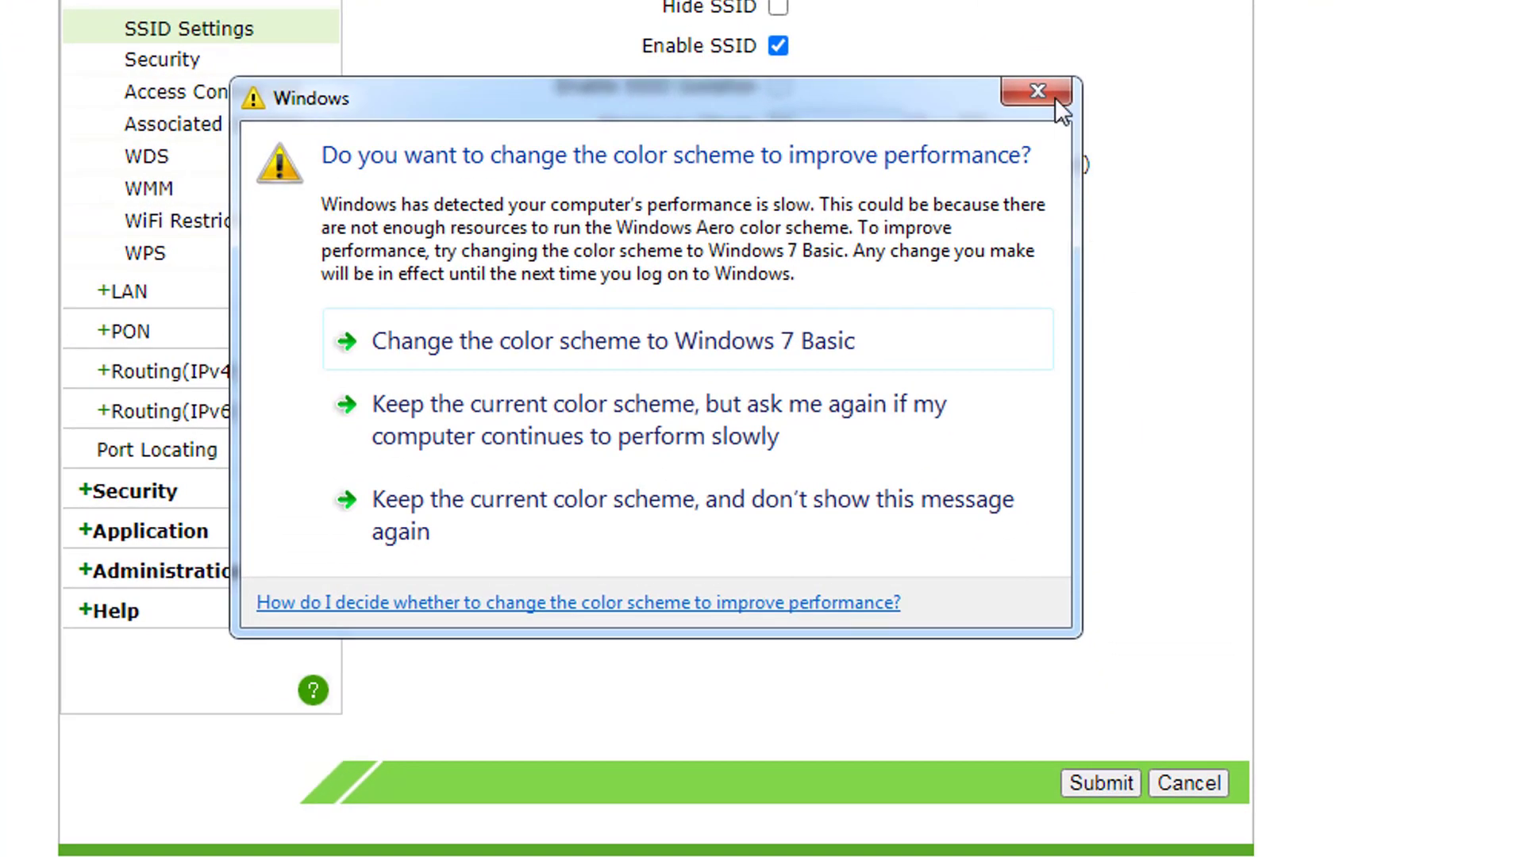
# Step: Submit the SSID Settings form to save the name 'Dien_Tu Nhat Nghe'
pyautogui.click(1090, 289)
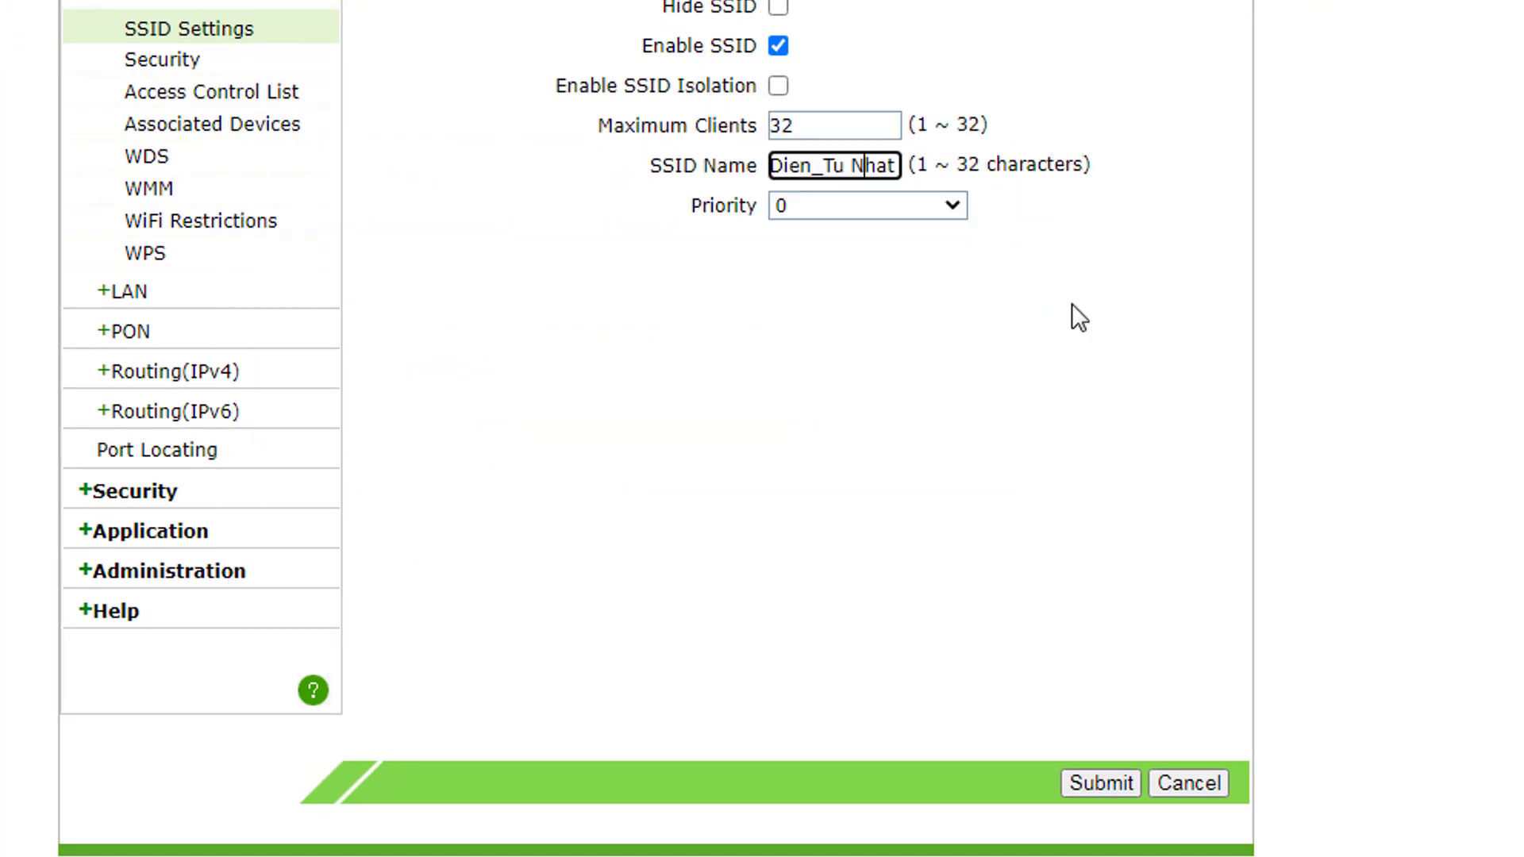
pyautogui.click(1110, 785)
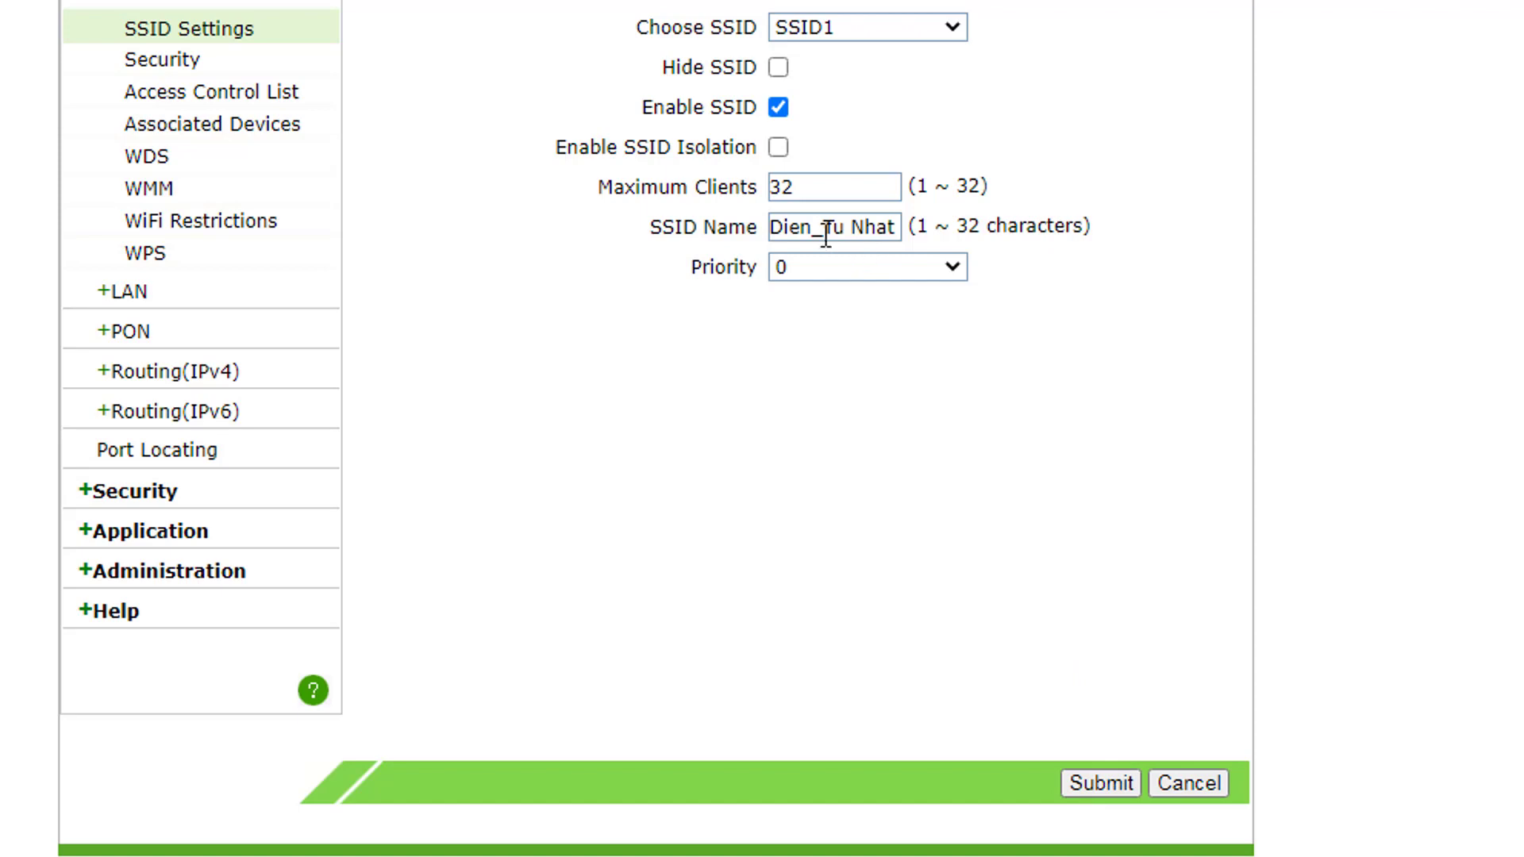
pyautogui.scroll(-1, 824, 230)
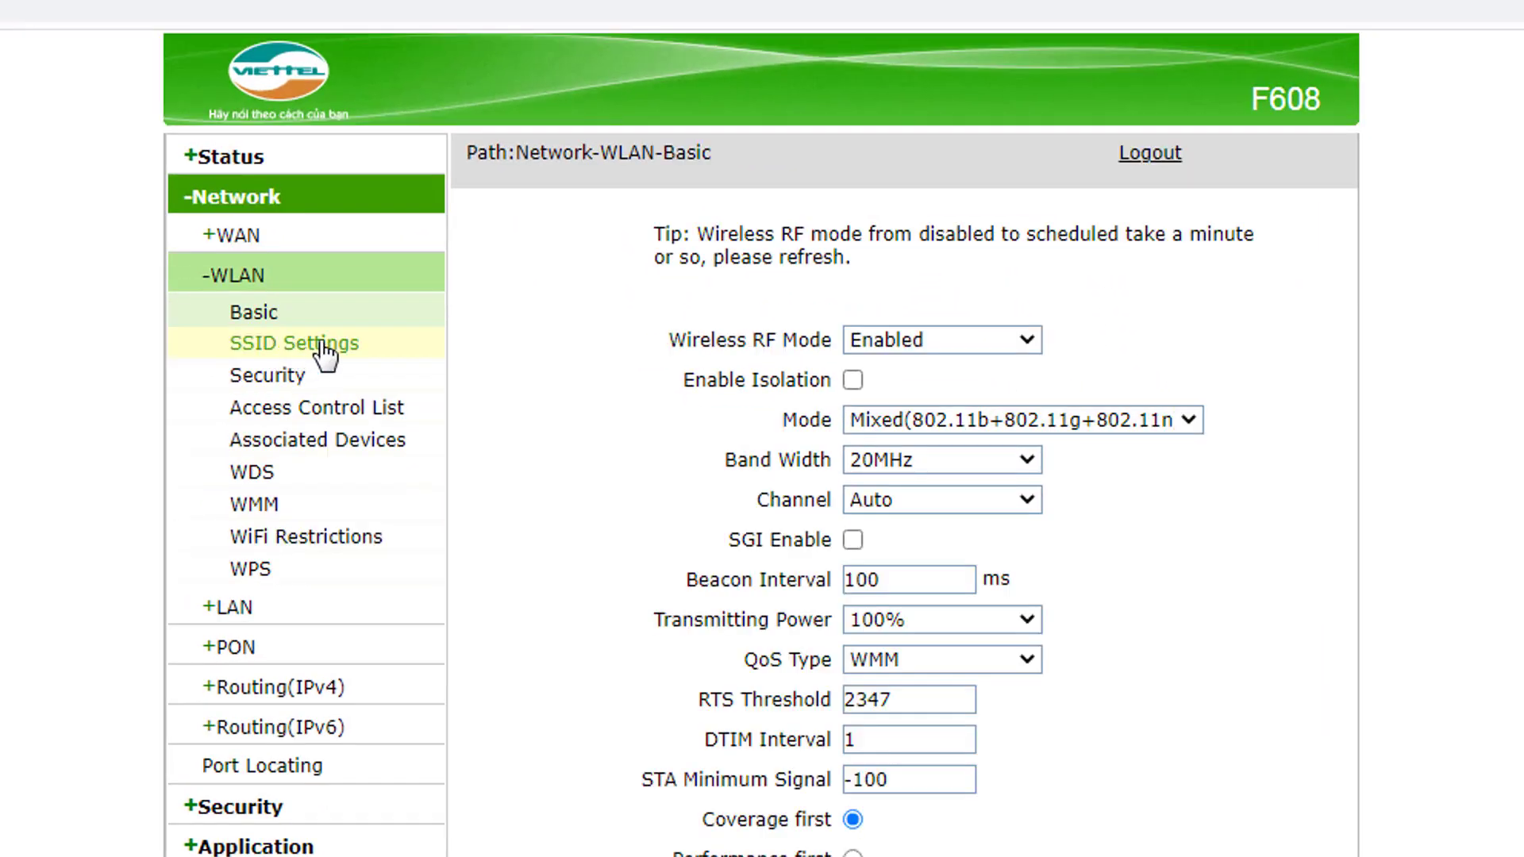
# Step: Open WLAN Security and place the cursor in SSID1's WPA Passphrase field
pyautogui.click(279, 389)
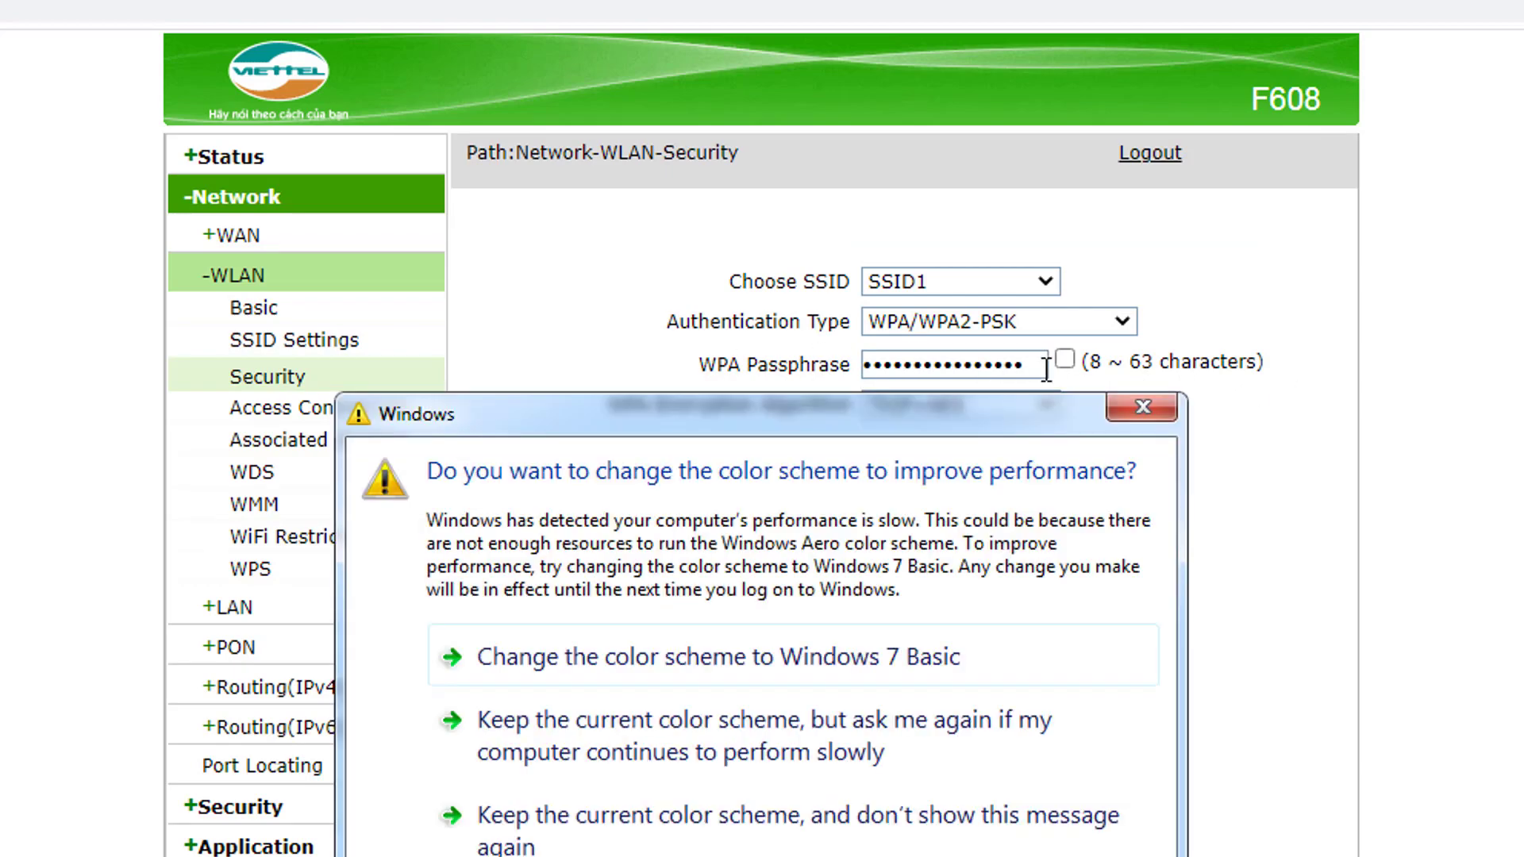
pyautogui.click(1132, 407)
pyautogui.click(1045, 361)
# Step: Select and delete the old WPA passphrase for SSID1
pyautogui.click(1145, 410)
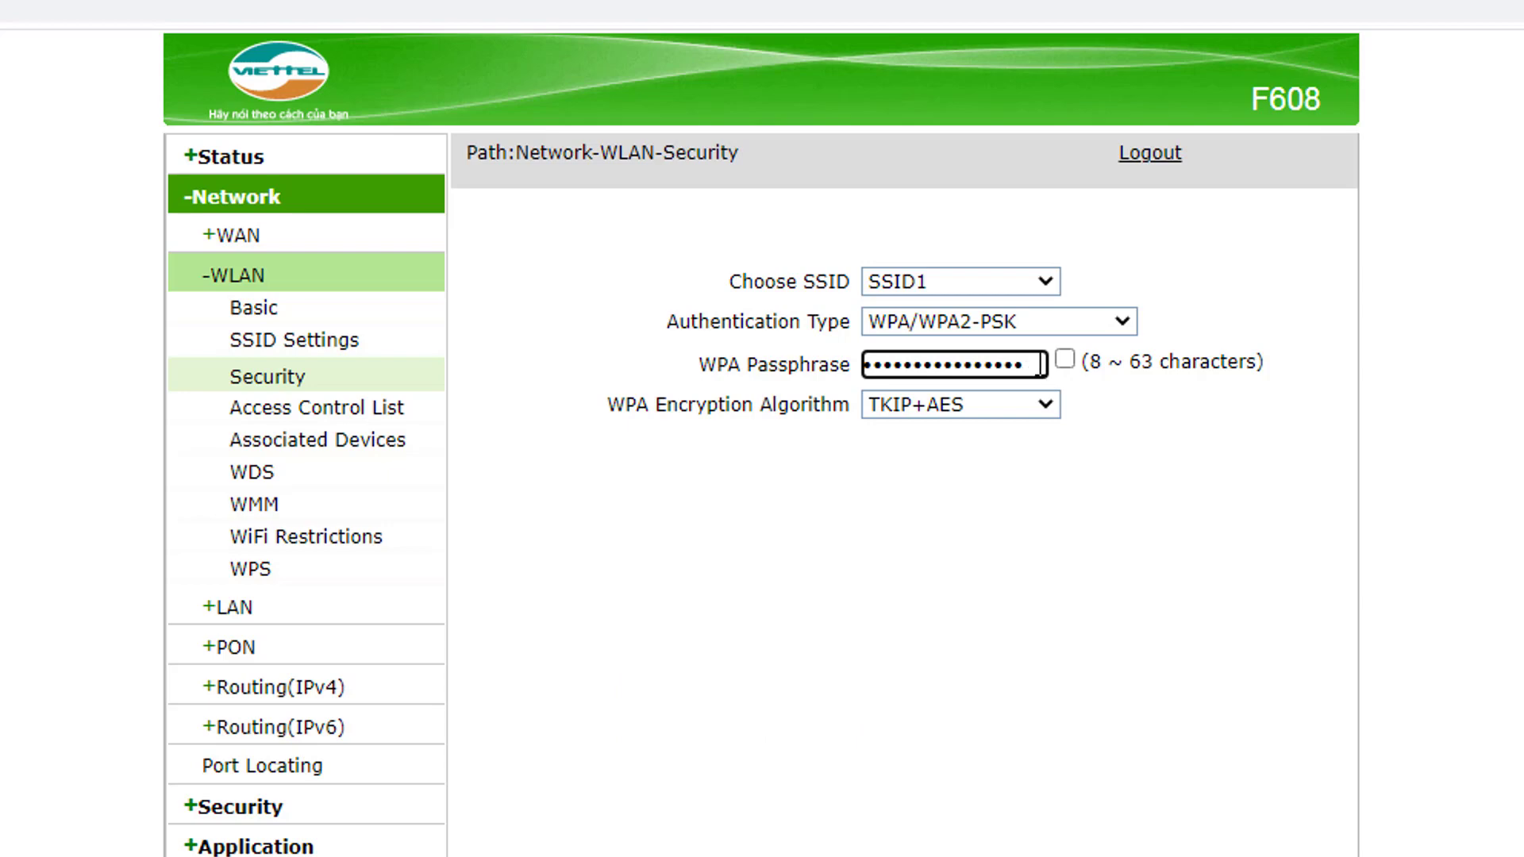
pyautogui.moveTo(1039, 365); pyautogui.dragTo(851, 365)
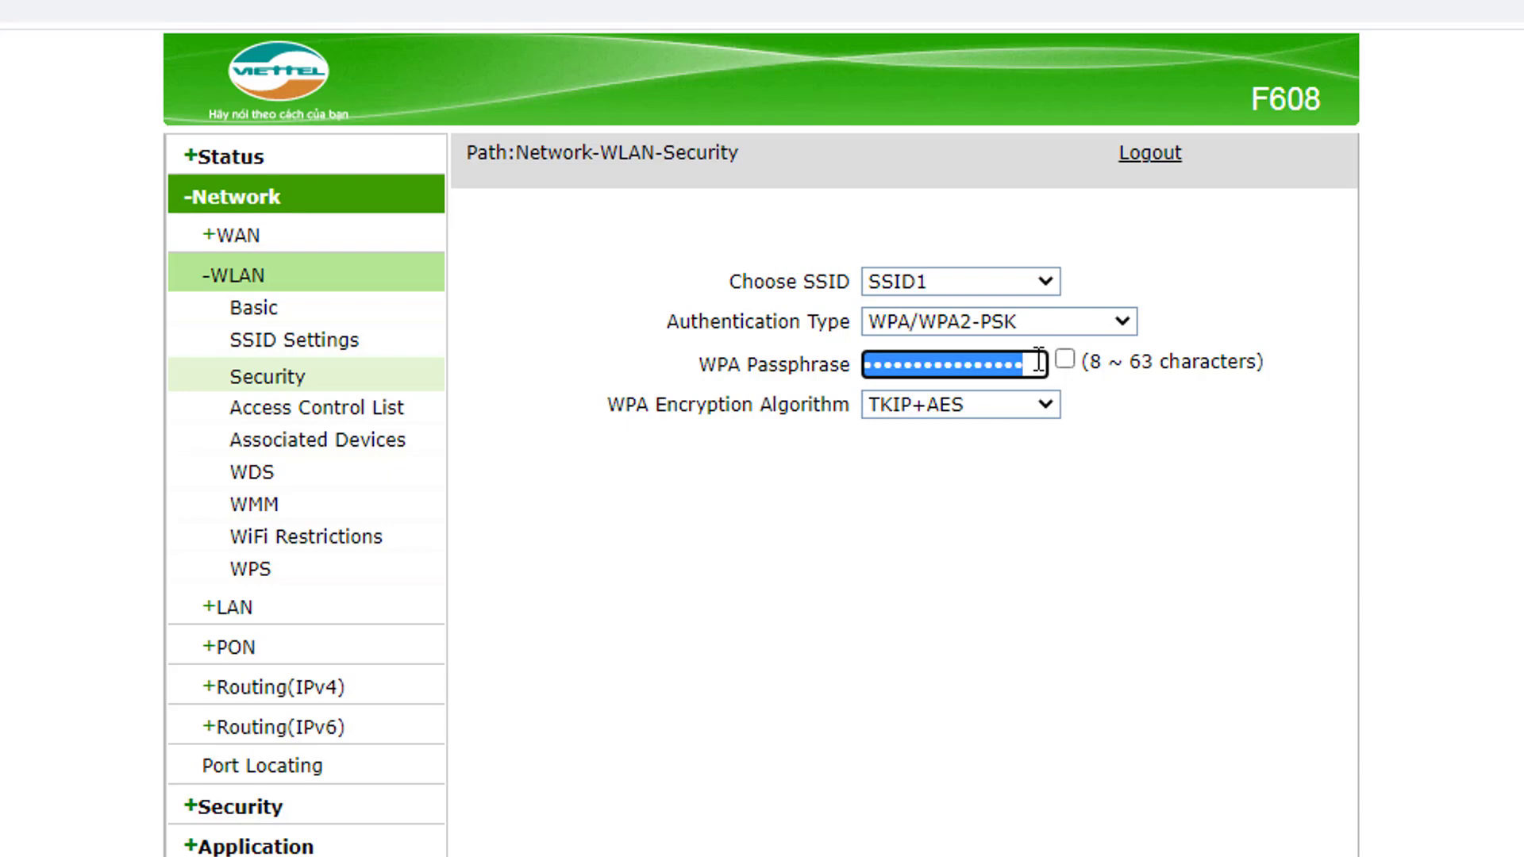
pyautogui.moveTo(1038, 364); pyautogui.dragTo(830, 361)
pyautogui.press('BackSpace')
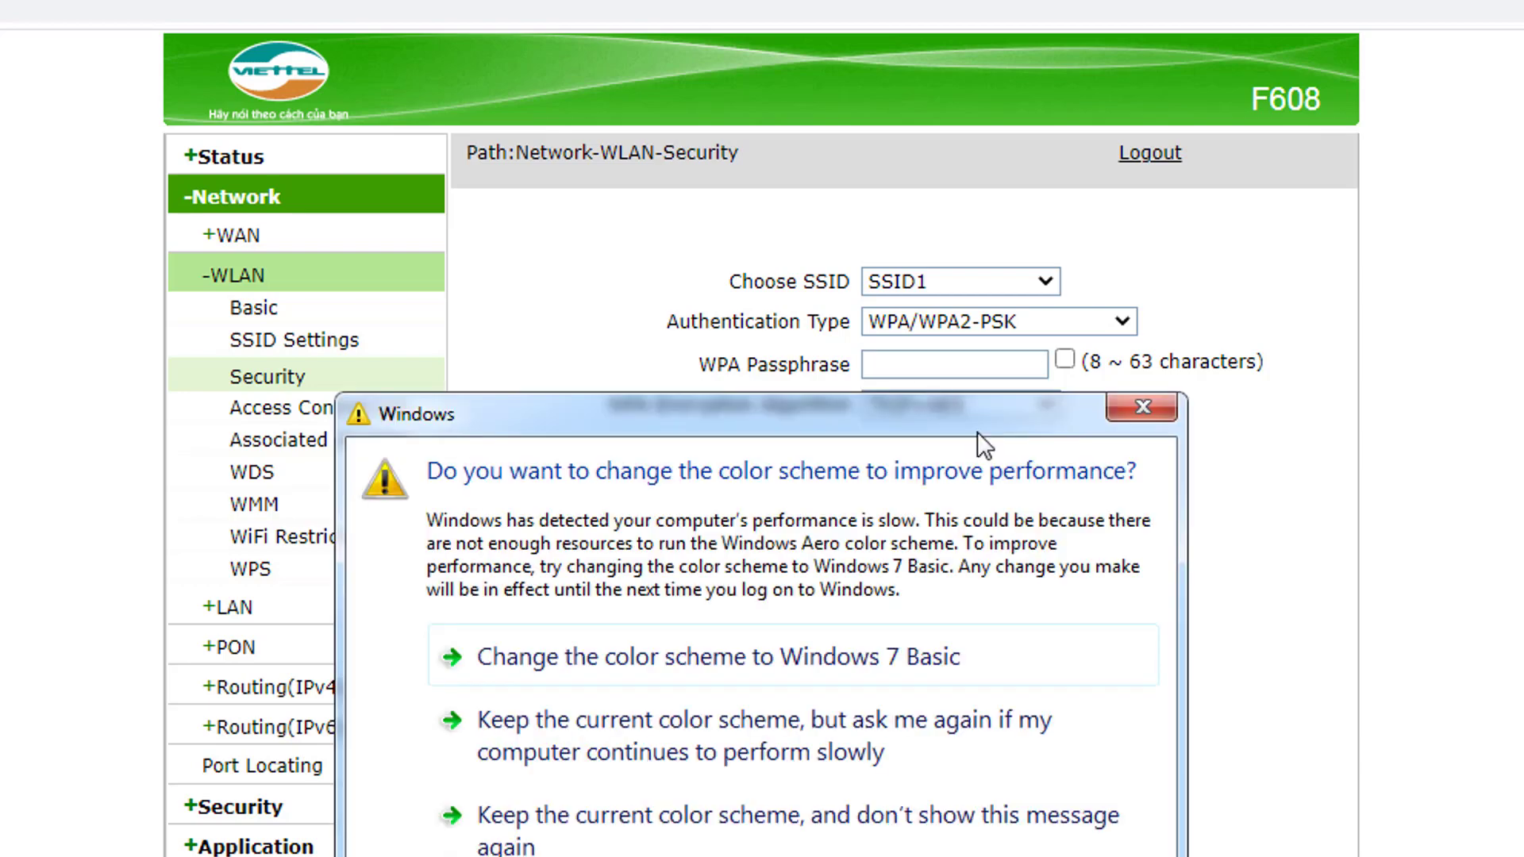
pyautogui.click(1143, 408)
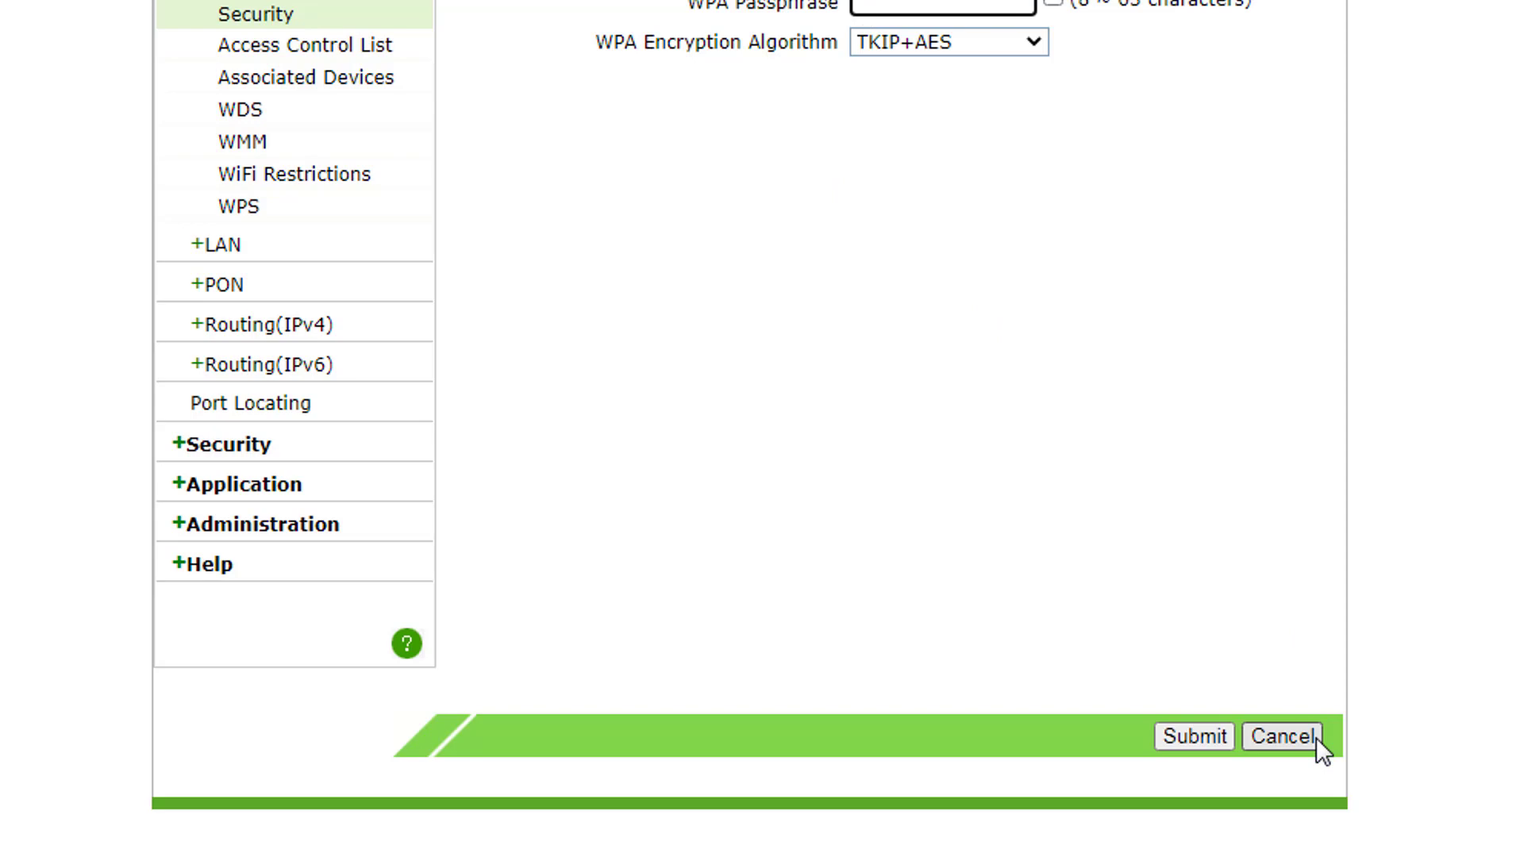
# Step: Submit the WLAN Security form so SSID1's new WPA/WPA2-PSK passphrase is saved
pyautogui.click(1195, 736)
pyautogui.scroll(5, 1281, 751)
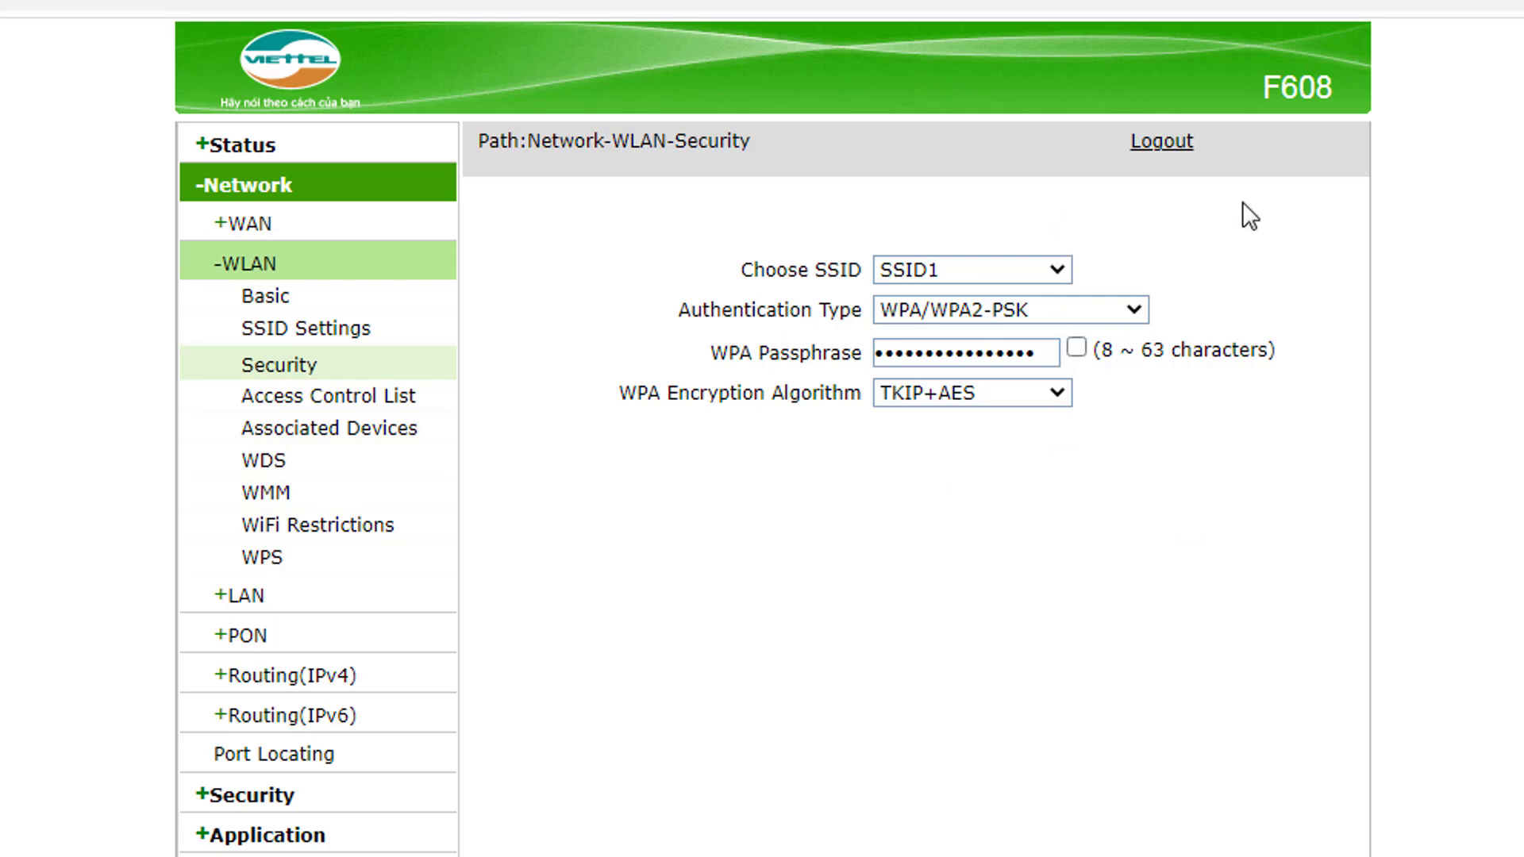
# Step: Log out of the router to its login page and dismiss the Windows performance warning
pyautogui.click(1155, 153)
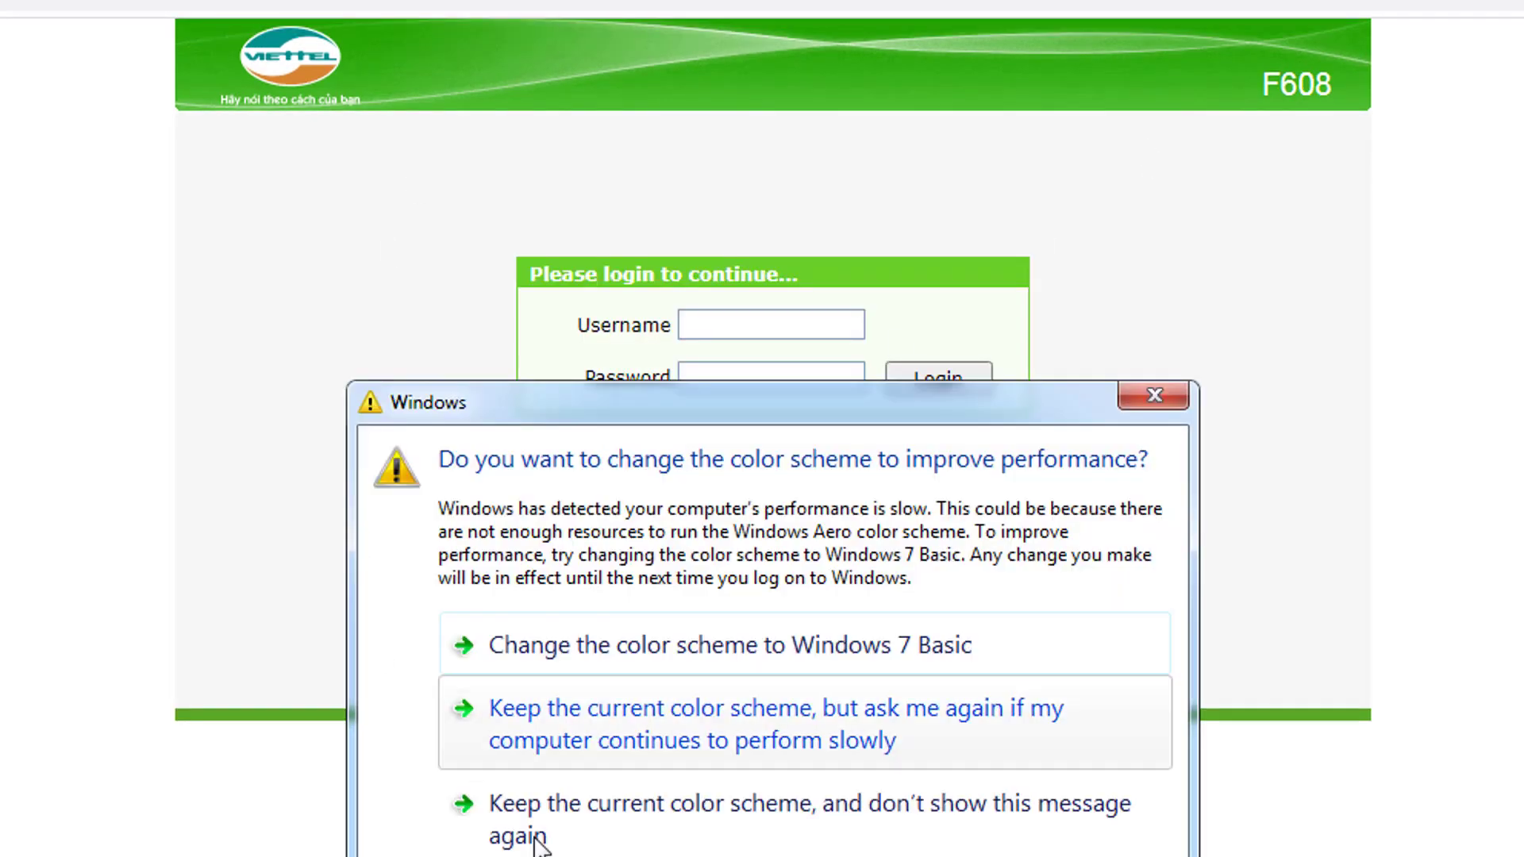
pyautogui.click(1167, 394)
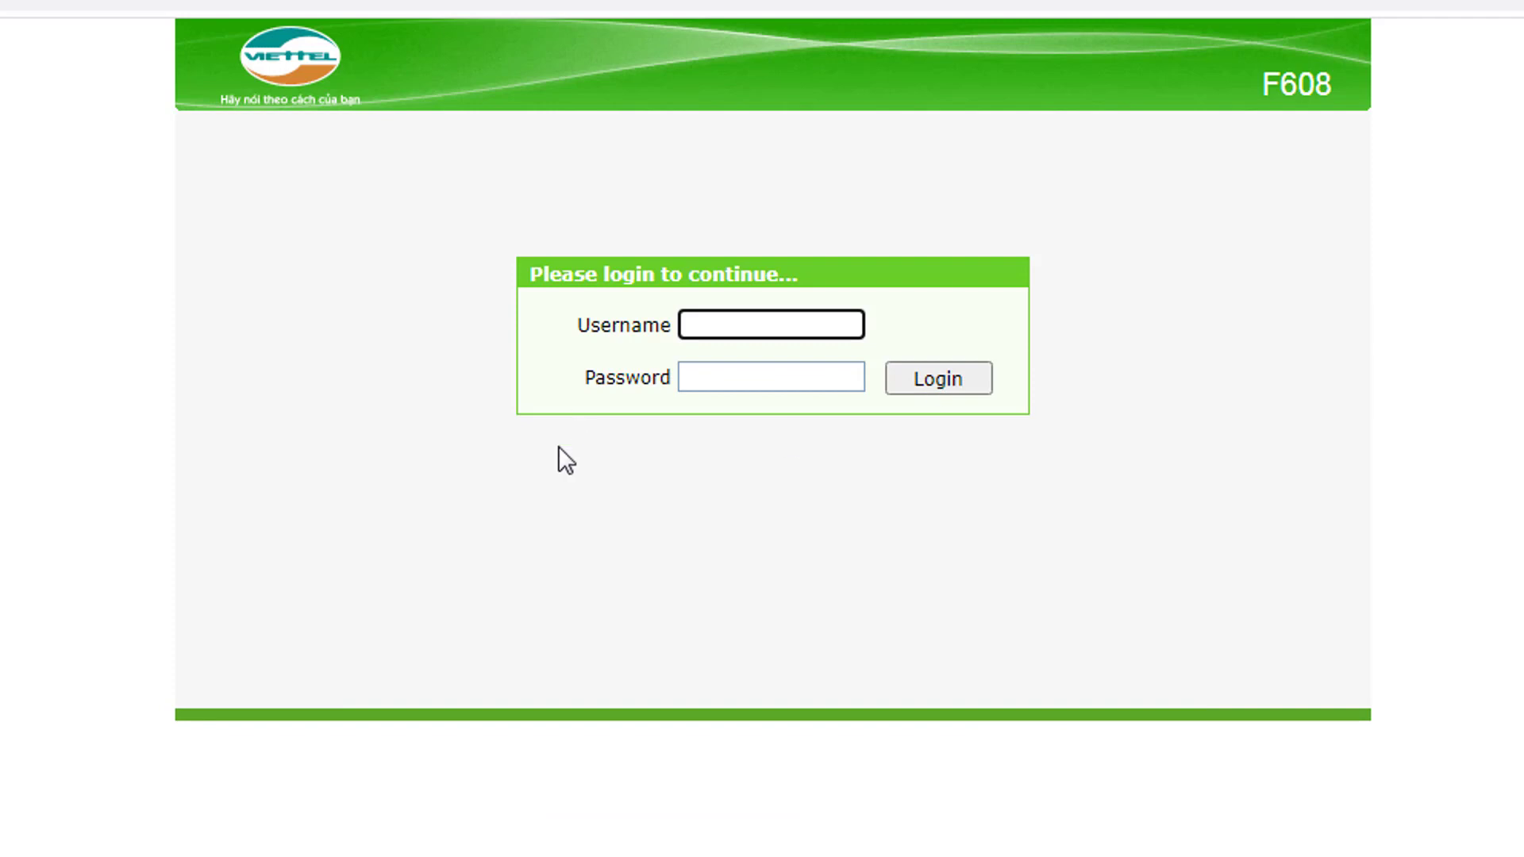